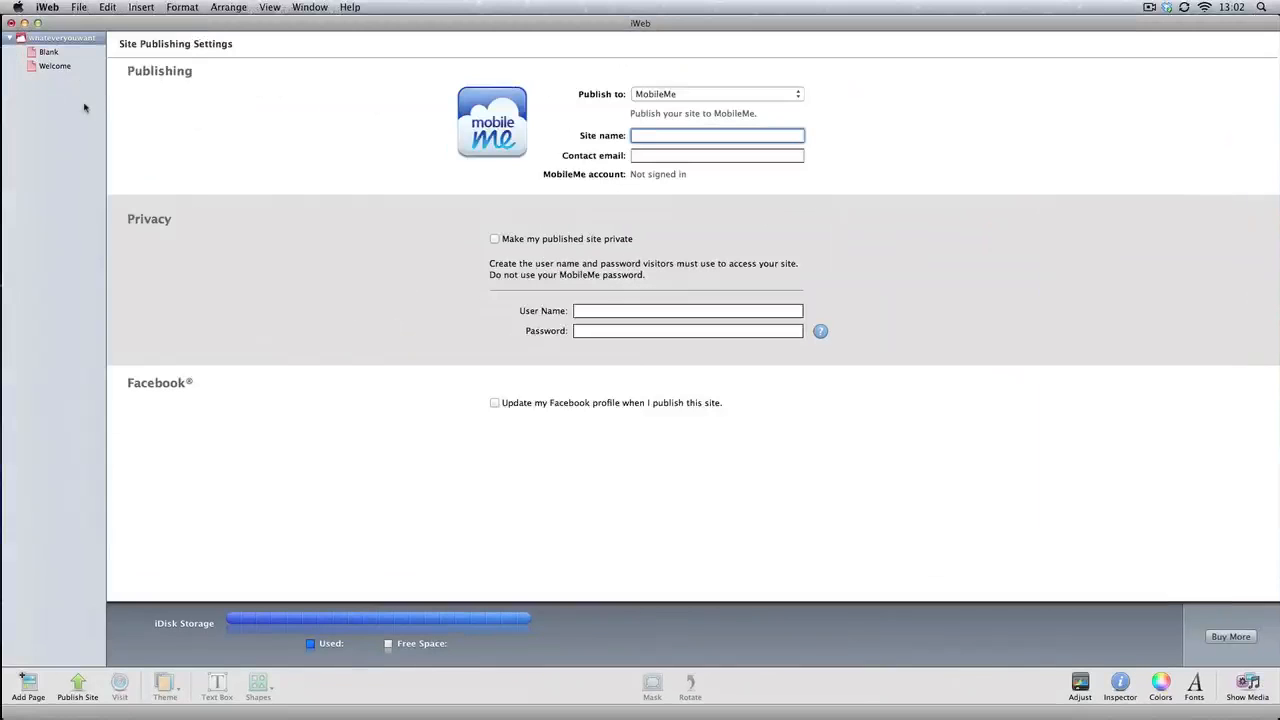
Review the site's Blank and Welcome pages, following the "Click Here to Enter" link between them
{"action": "left_click", "coordinate": [55, 52]}
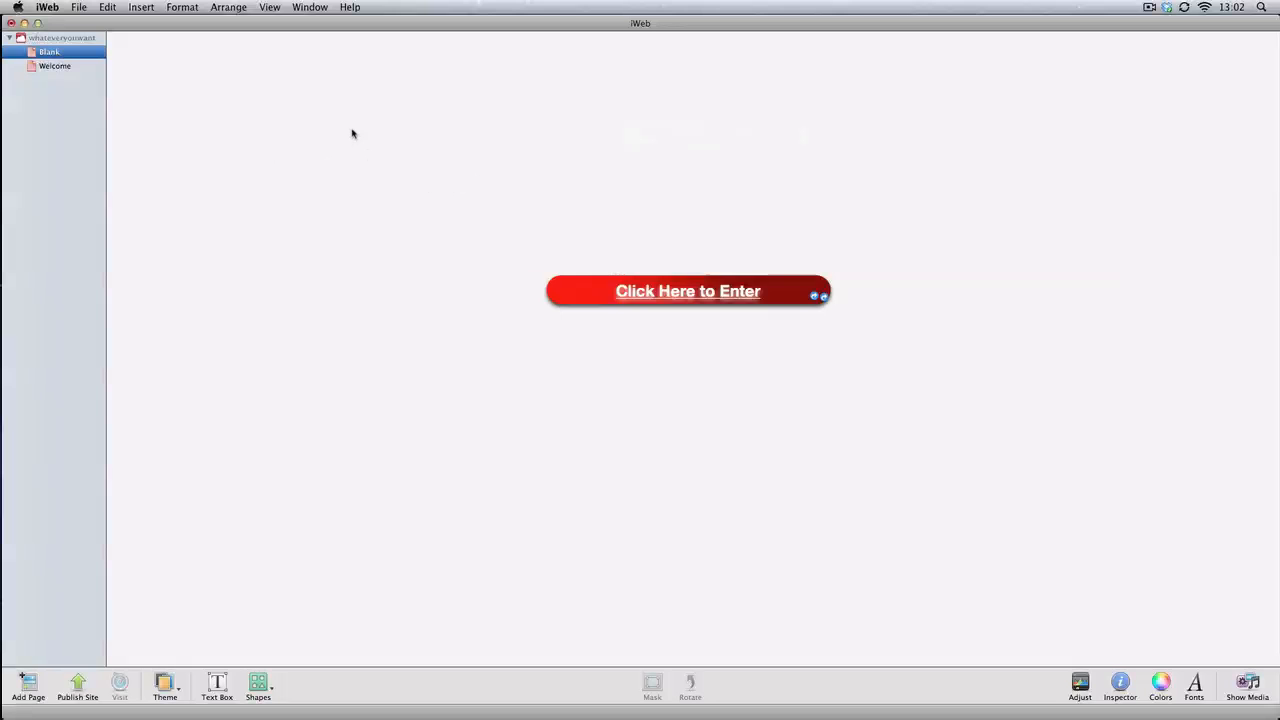
{"action": "left_click_drag", "start_coordinate": [930, 452], "coordinate": [1036, 516]}
{"action": "left_click", "coordinate": [757, 432]}
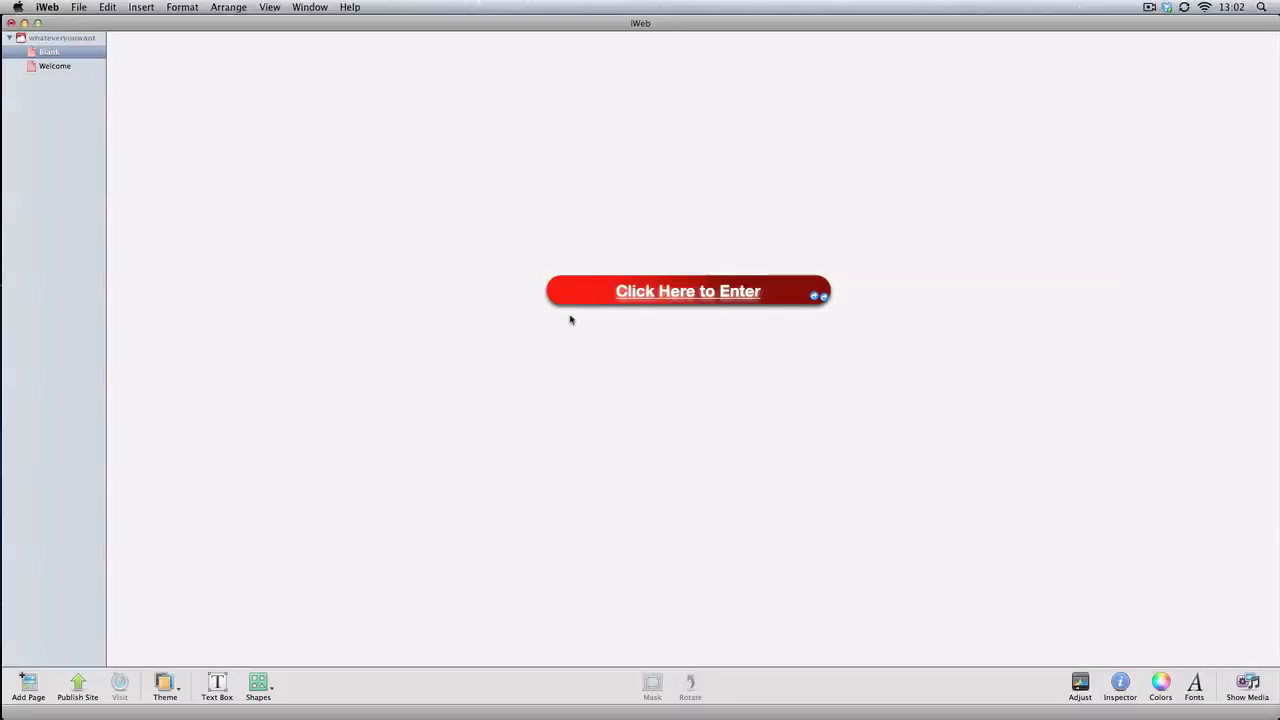
{"action": "left_click", "coordinate": [708, 304]}
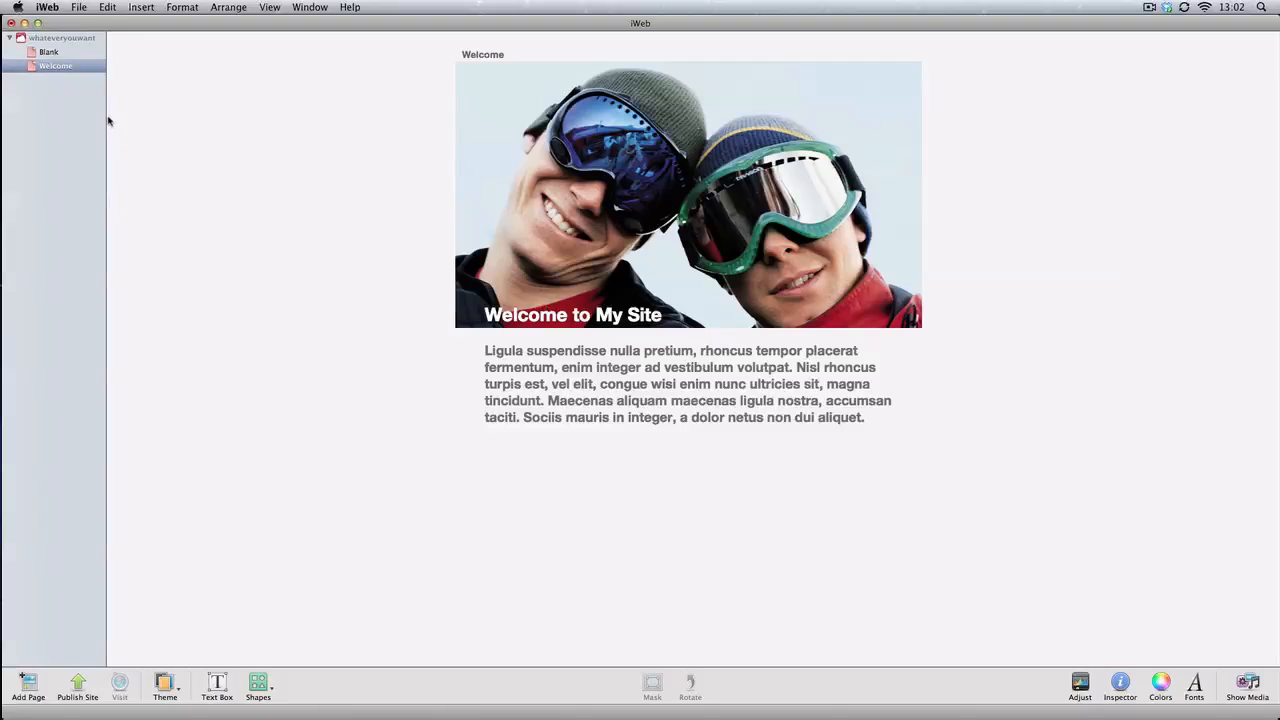
{"action": "left_click", "coordinate": [50, 38]}
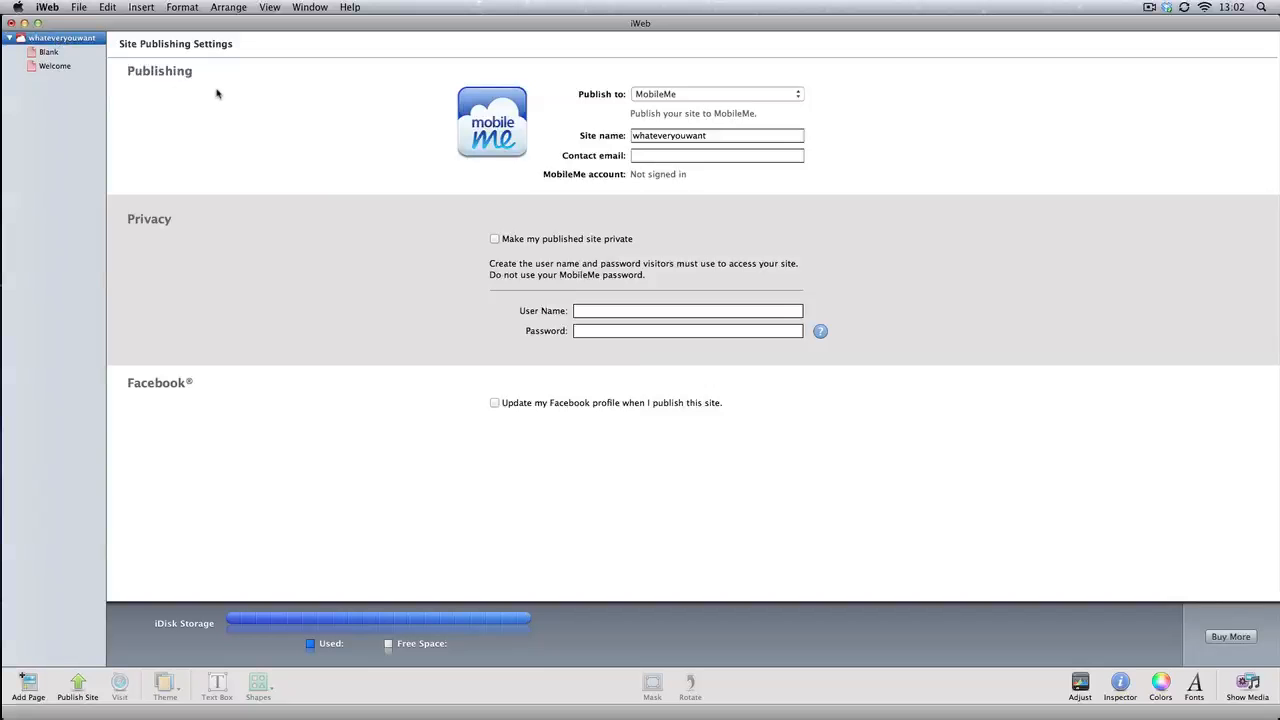
{"action": "left_click", "coordinate": [72, 54]}
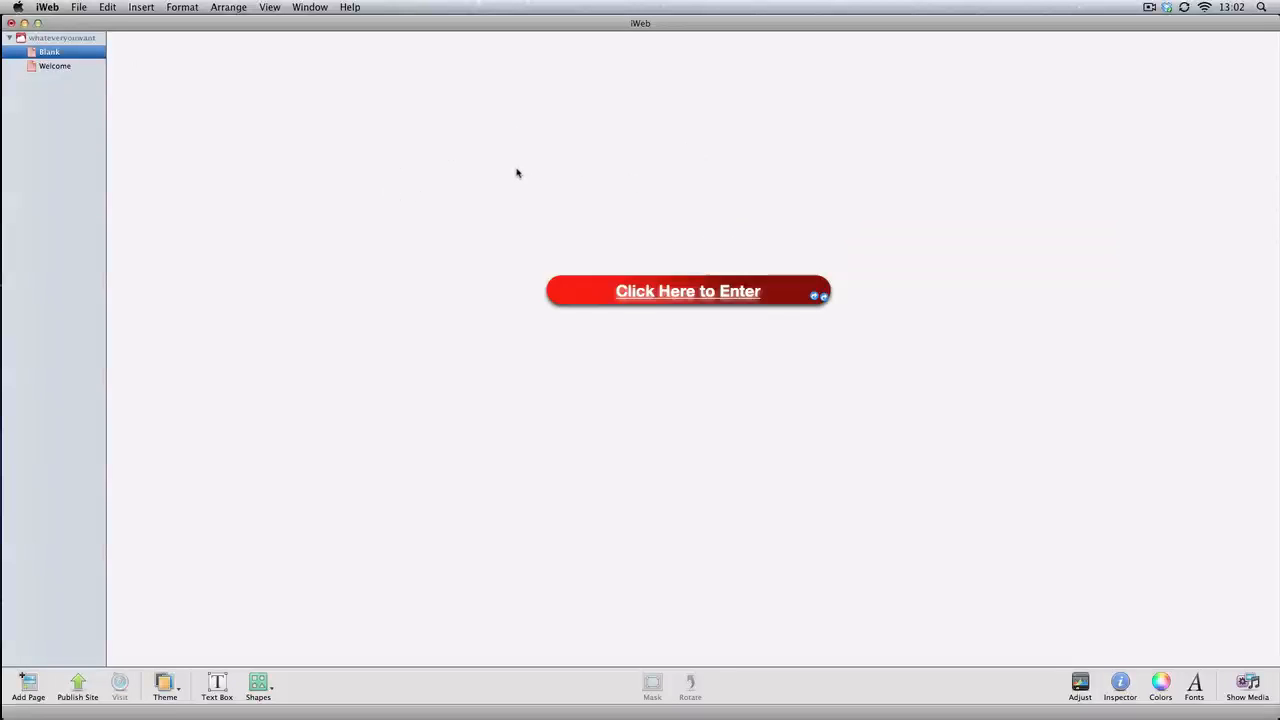
{"action": "left_click", "coordinate": [24, 23]}
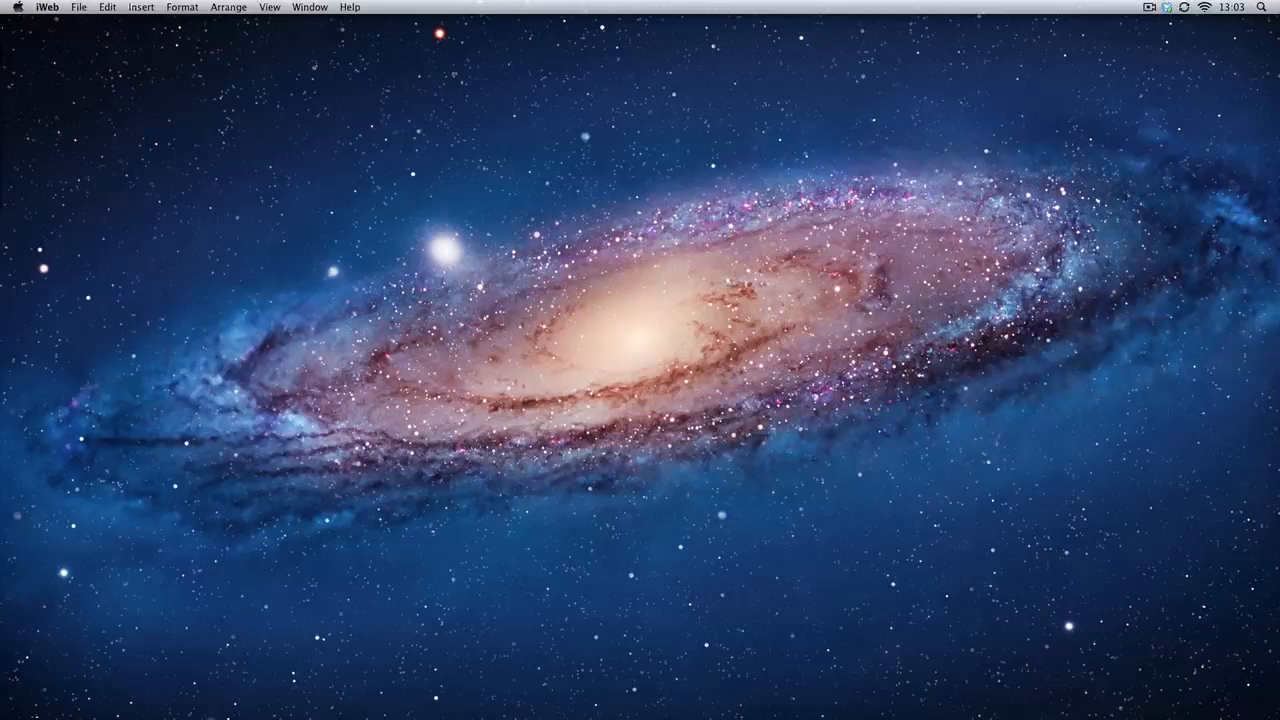
{"action": "left_click", "coordinate": [2, 500]}
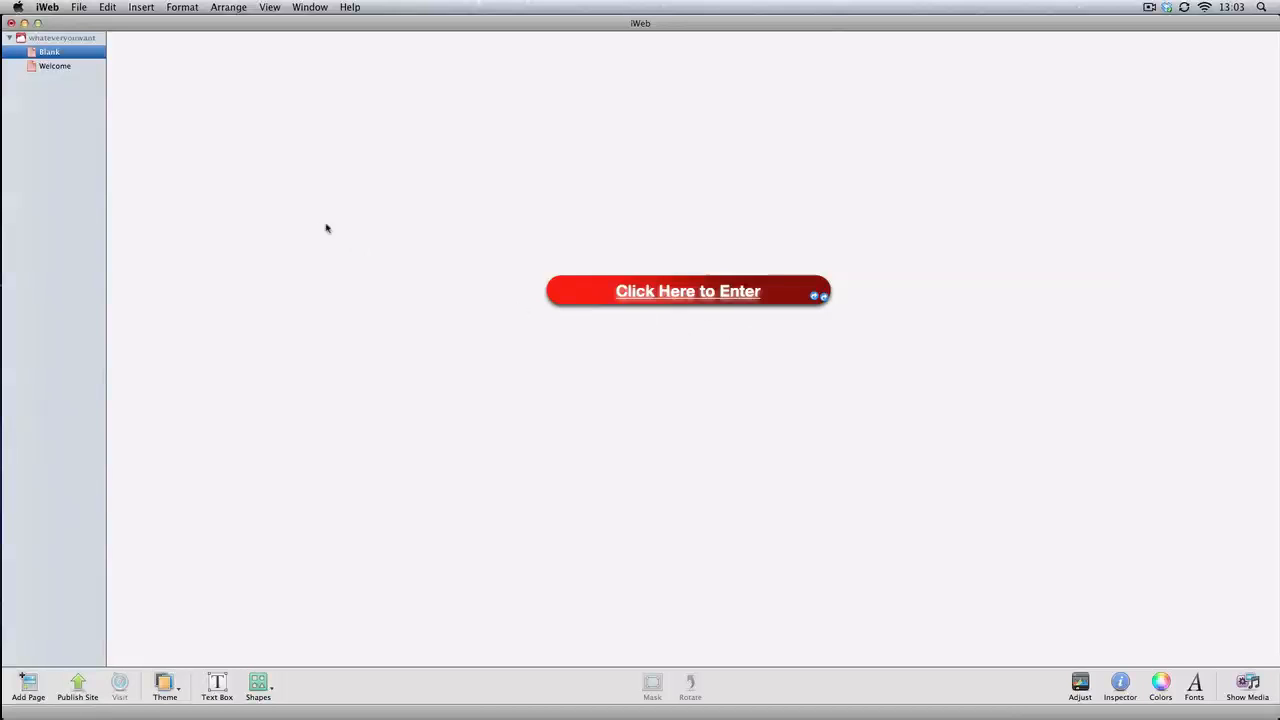
Set the whateveryouwant site to publish to Local Folder, and check its site name and contact email fields
{"action": "left_click", "coordinate": [50, 40]}
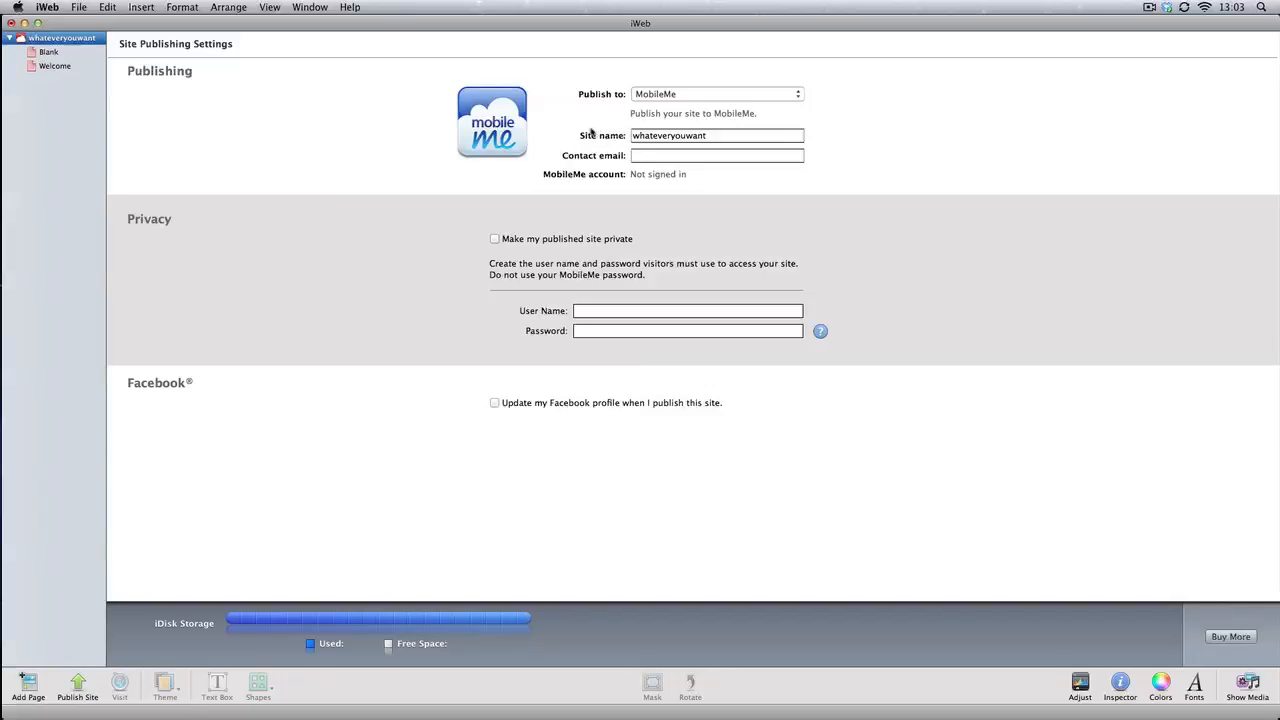
{"action": "left_click", "coordinate": [797, 97]}
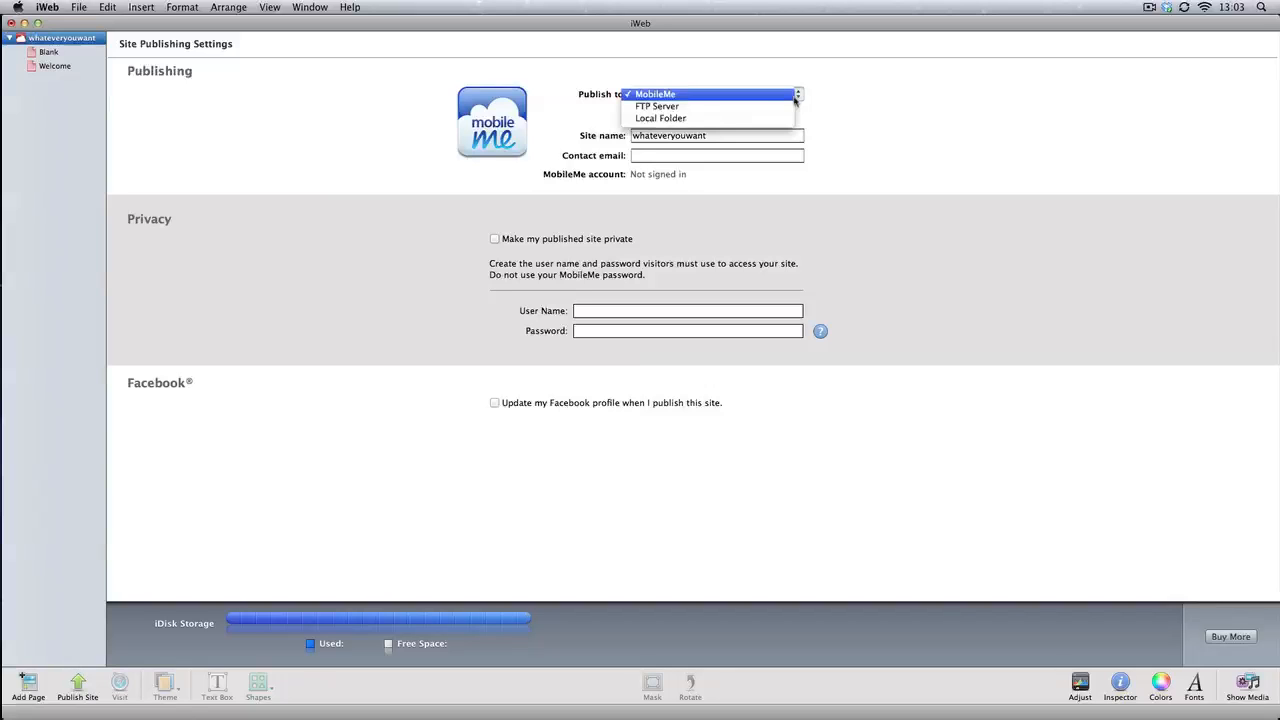
{"action": "left_click", "coordinate": [677, 120]}
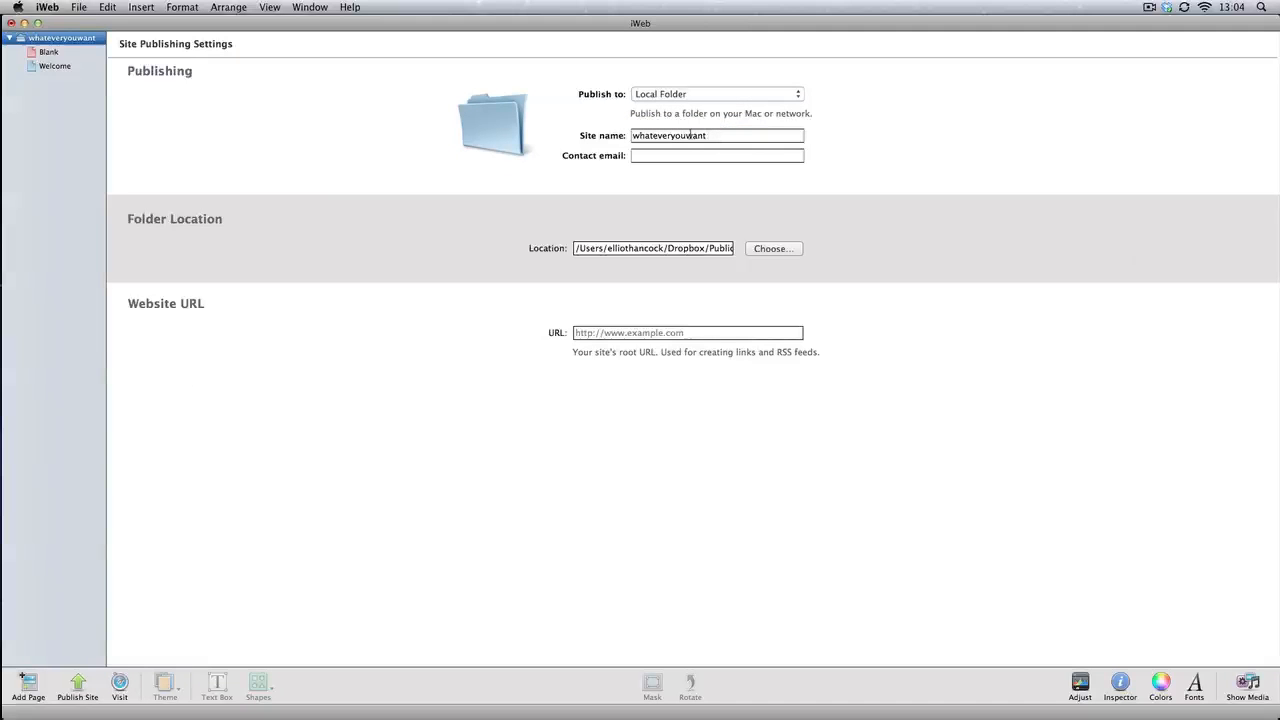
{"action": "double_click", "coordinate": [688, 135]}
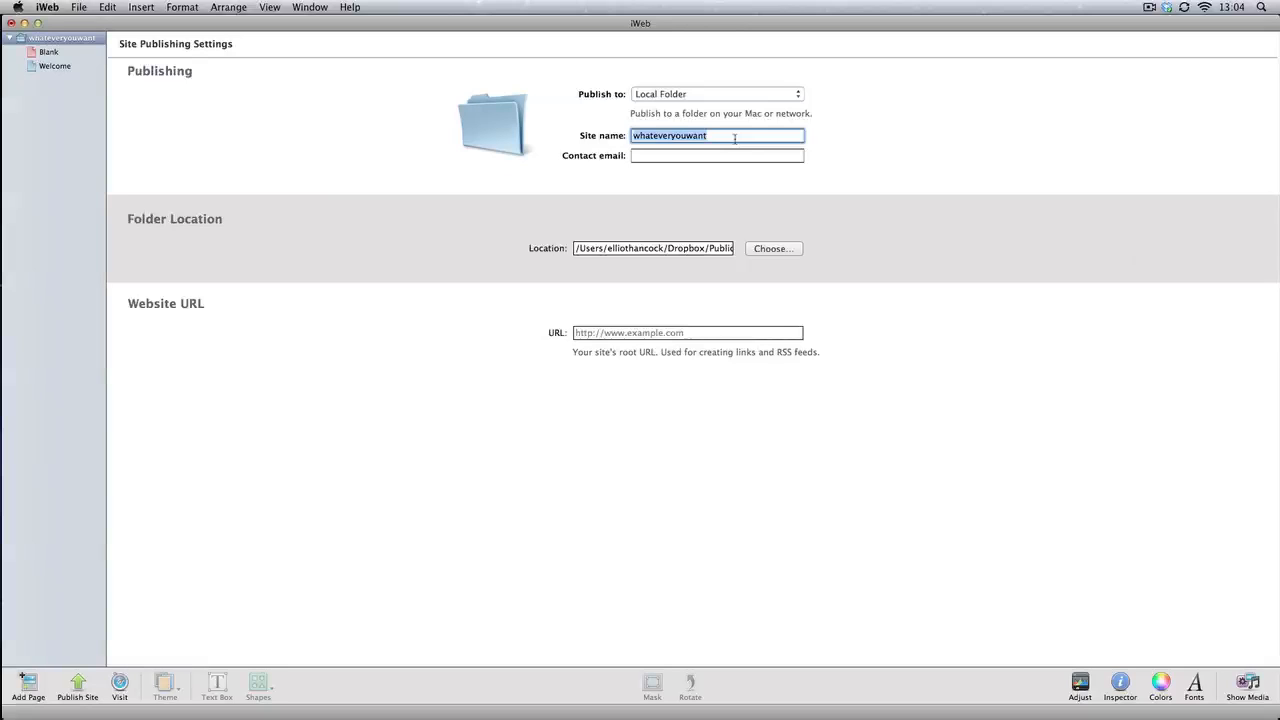
{"action": "left_click_drag", "start_coordinate": [733, 139], "coordinate": [618, 131]}
{"action": "left_click", "coordinate": [652, 155]}
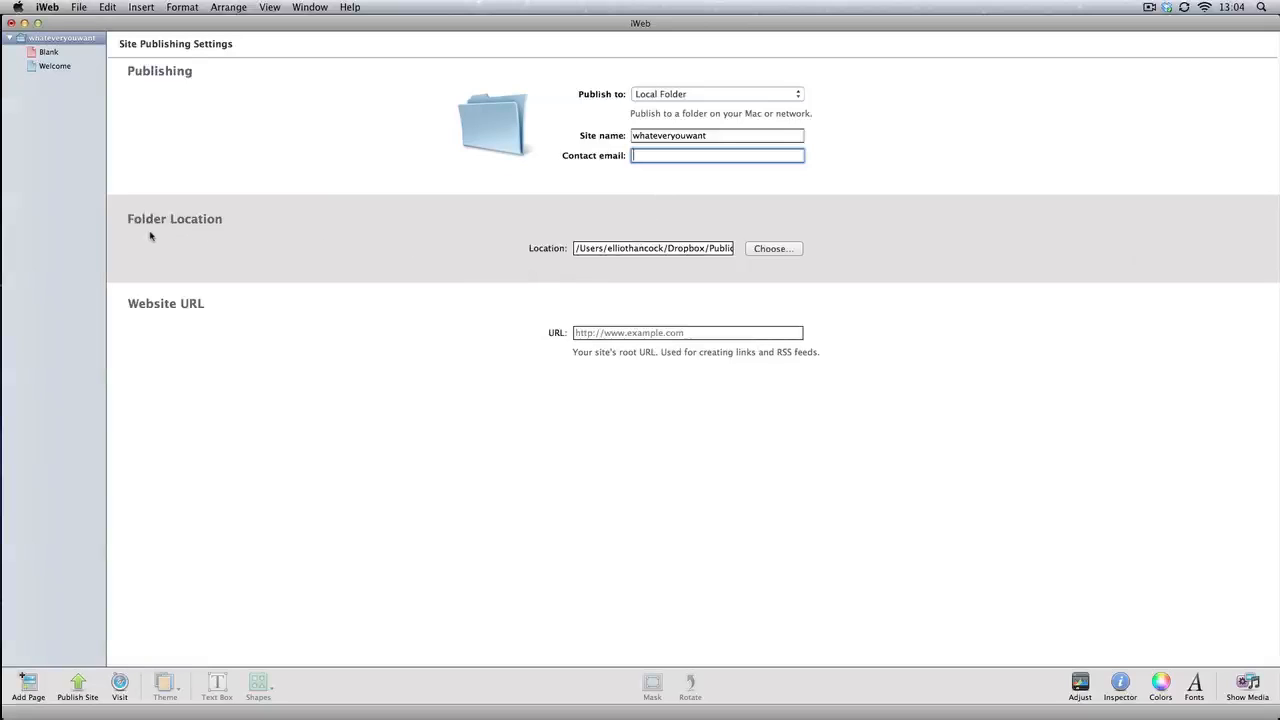
Create a folder named "my website" inside Dropbox's Public folder and choose it as the site's publishing location
{"action": "left_click", "coordinate": [757, 250]}
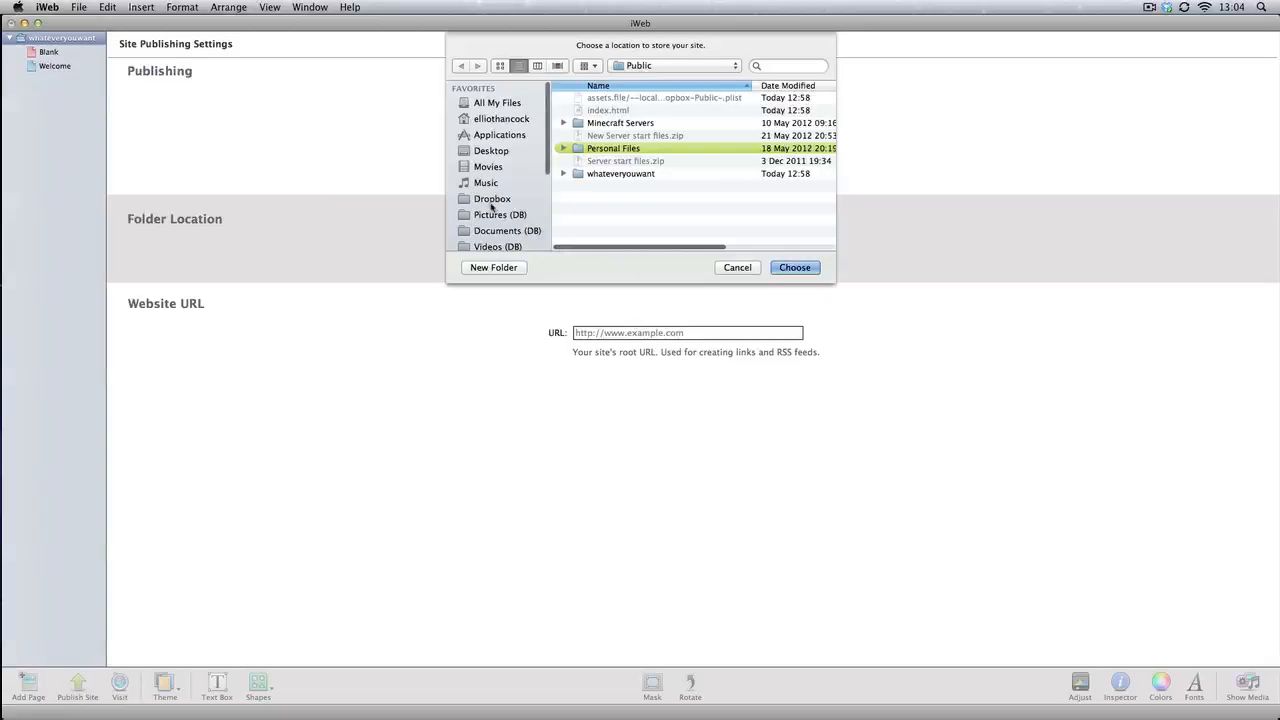
{"action": "left_click", "coordinate": [490, 200]}
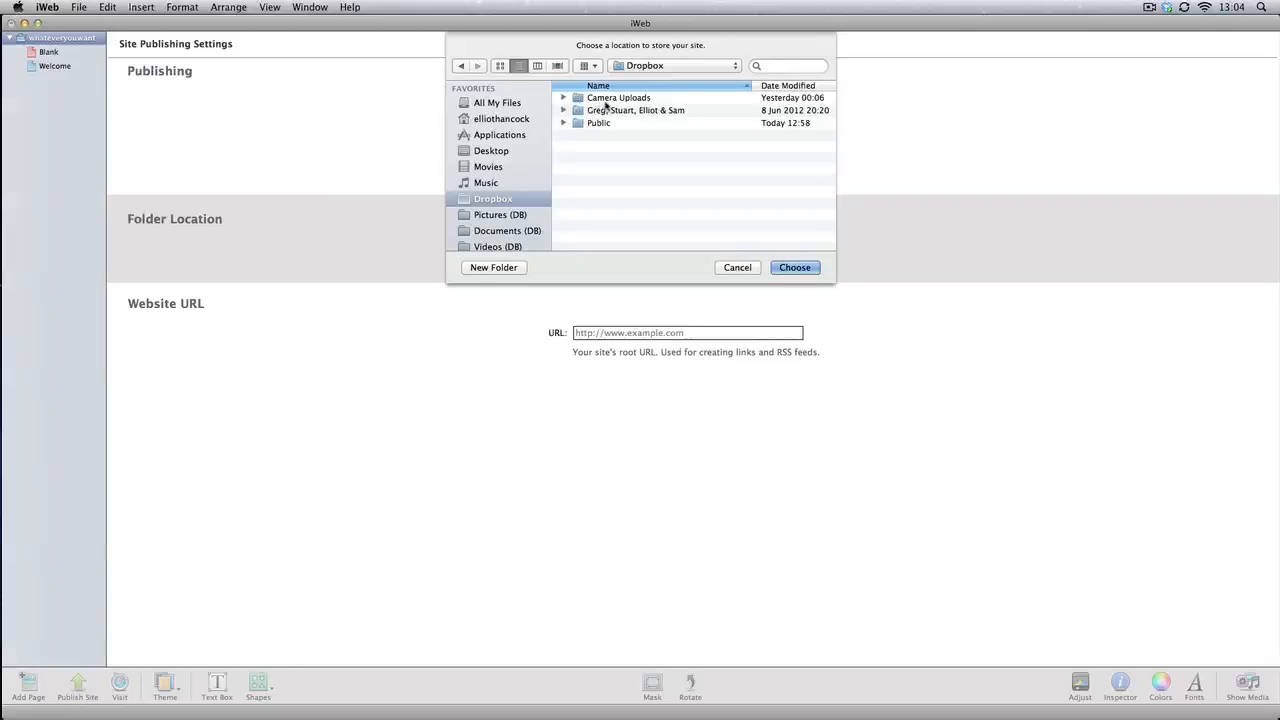
{"action": "left_click", "coordinate": [587, 127]}
{"action": "double_click", "coordinate": [588, 123]}
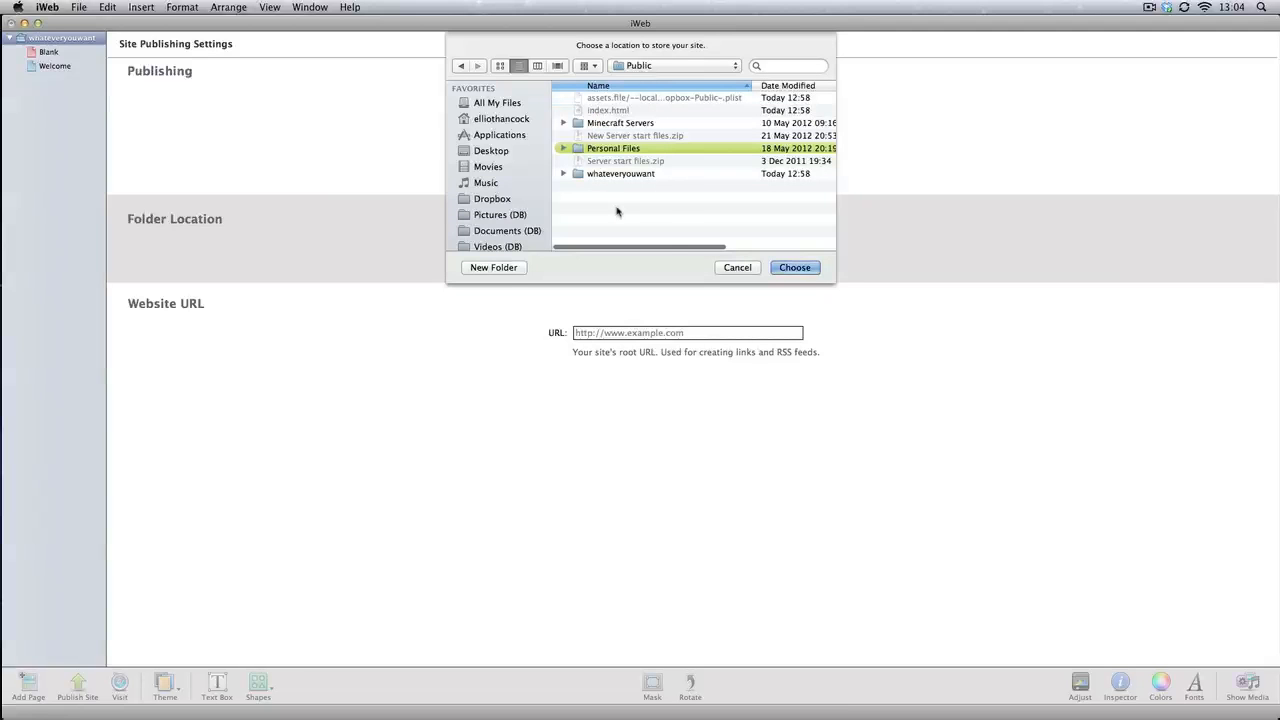
{"action": "left_click", "coordinate": [493, 267]}
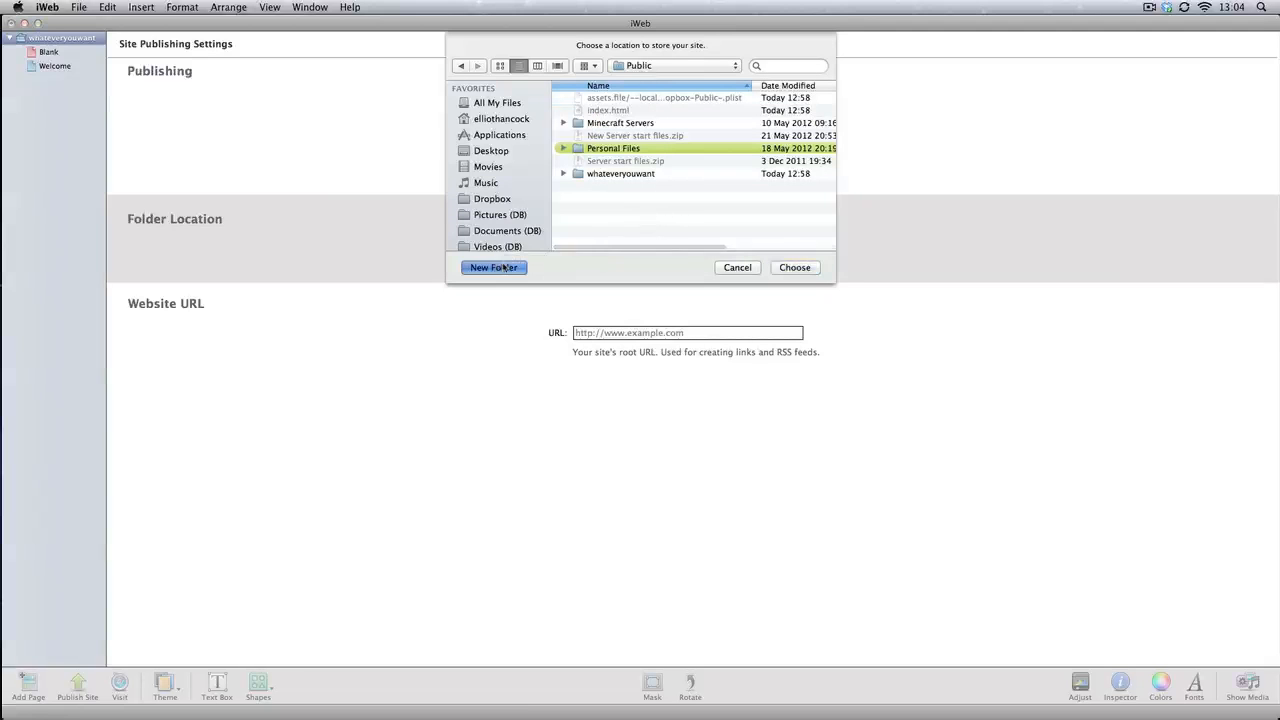
{"action": "type", "text": "m"}
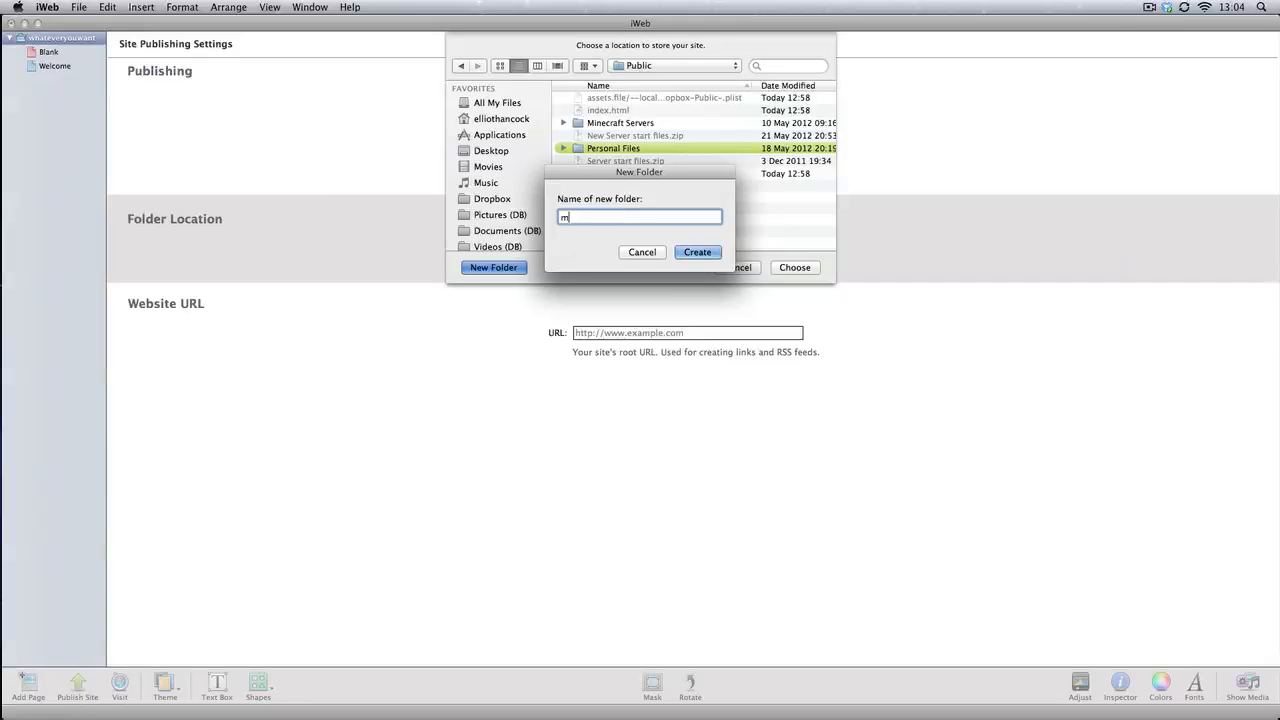
{"action": "type", "text": "y website"}
{"action": "key", "text": "Return"}
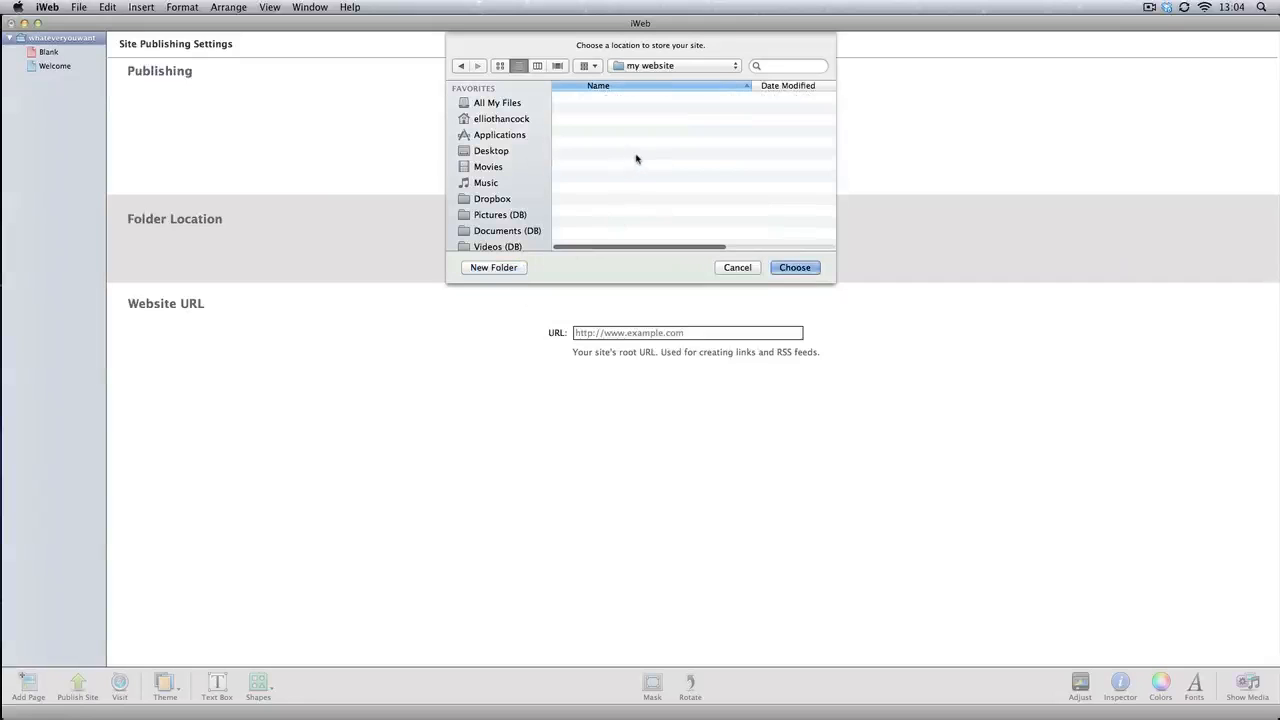
{"action": "left_click", "coordinate": [793, 268]}
Publish the site to the chosen folder without a website URL, accepting the content rights notice, and minimize the site editor
{"action": "left_click", "coordinate": [590, 334]}
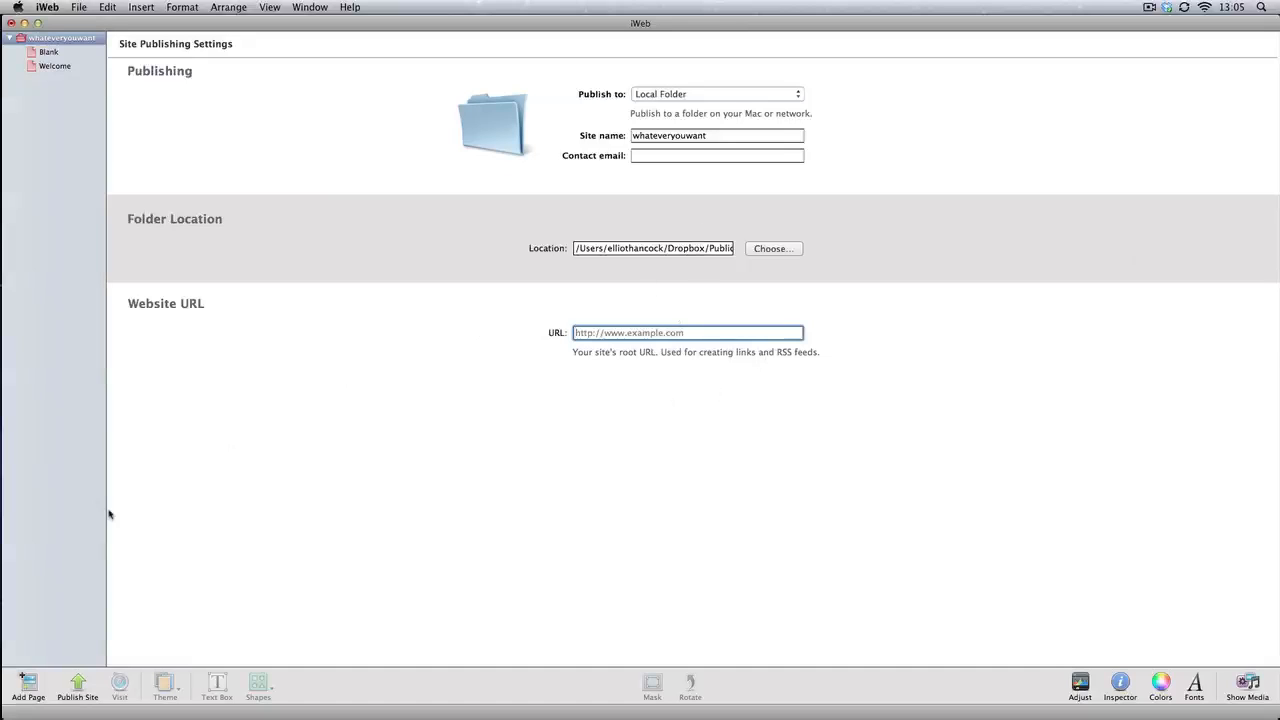
{"action": "left_click", "coordinate": [80, 692]}
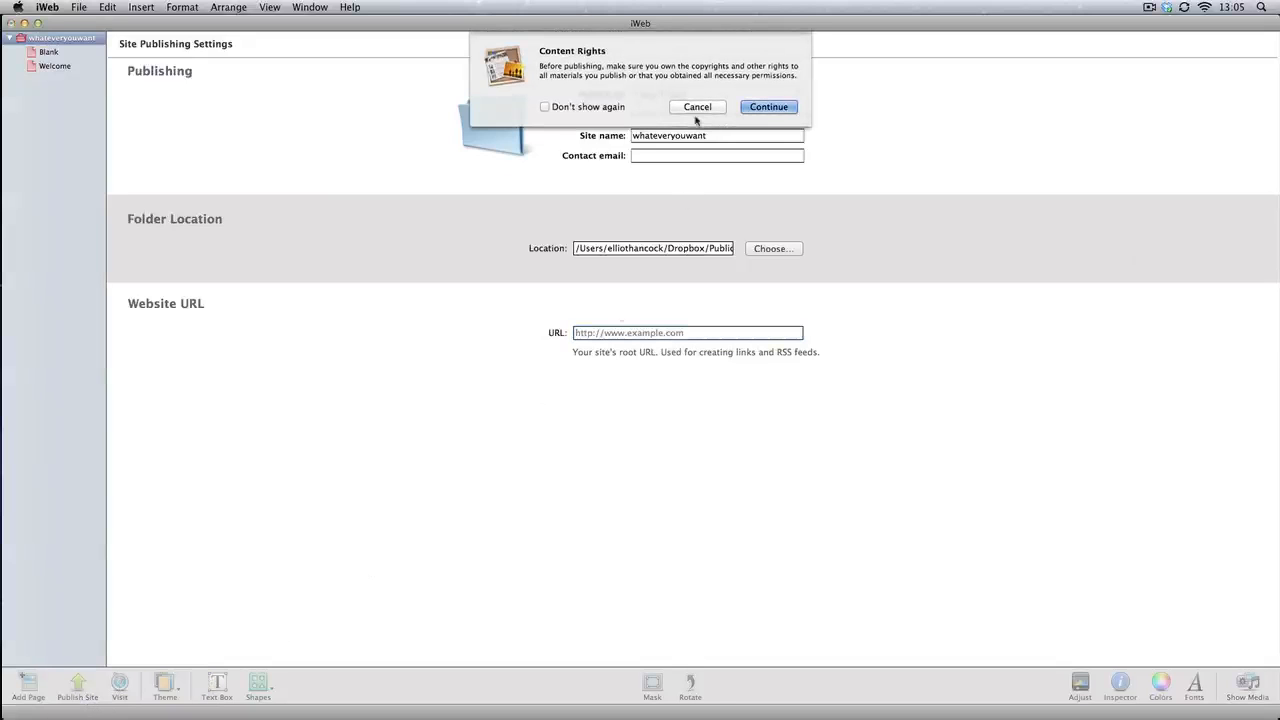
{"action": "left_click", "coordinate": [769, 107]}
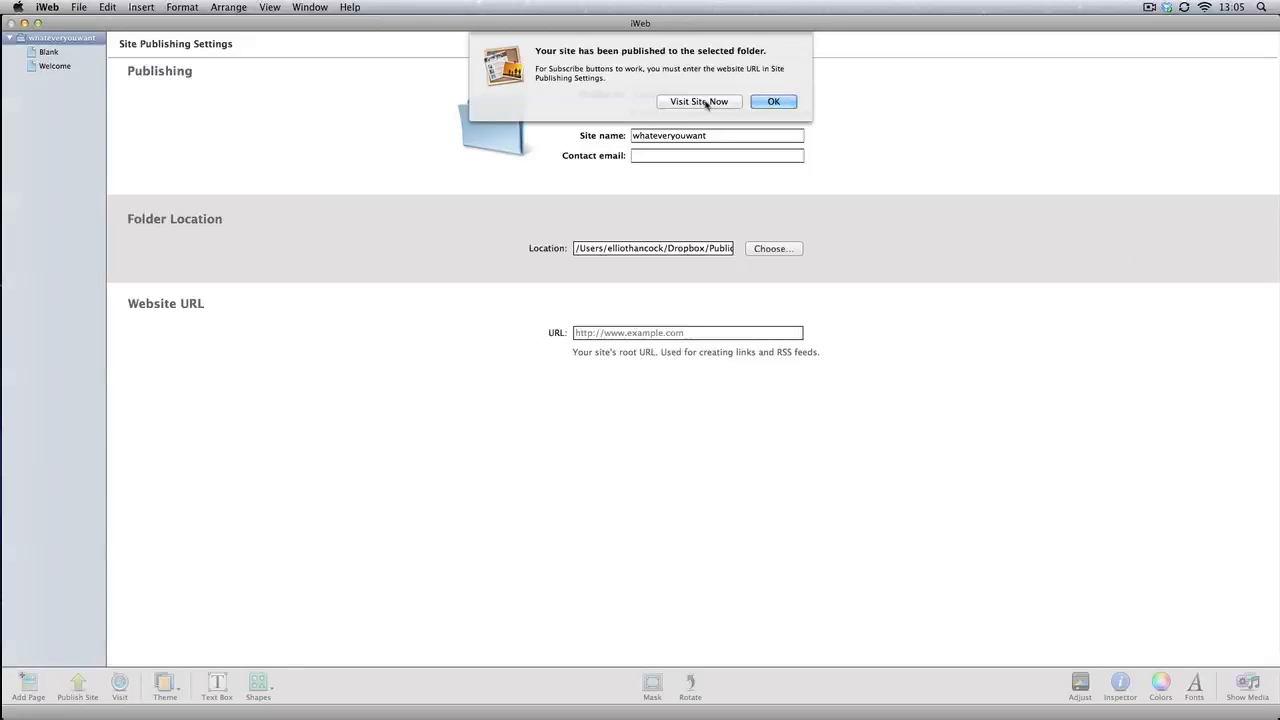
{"action": "left_click", "coordinate": [774, 102]}
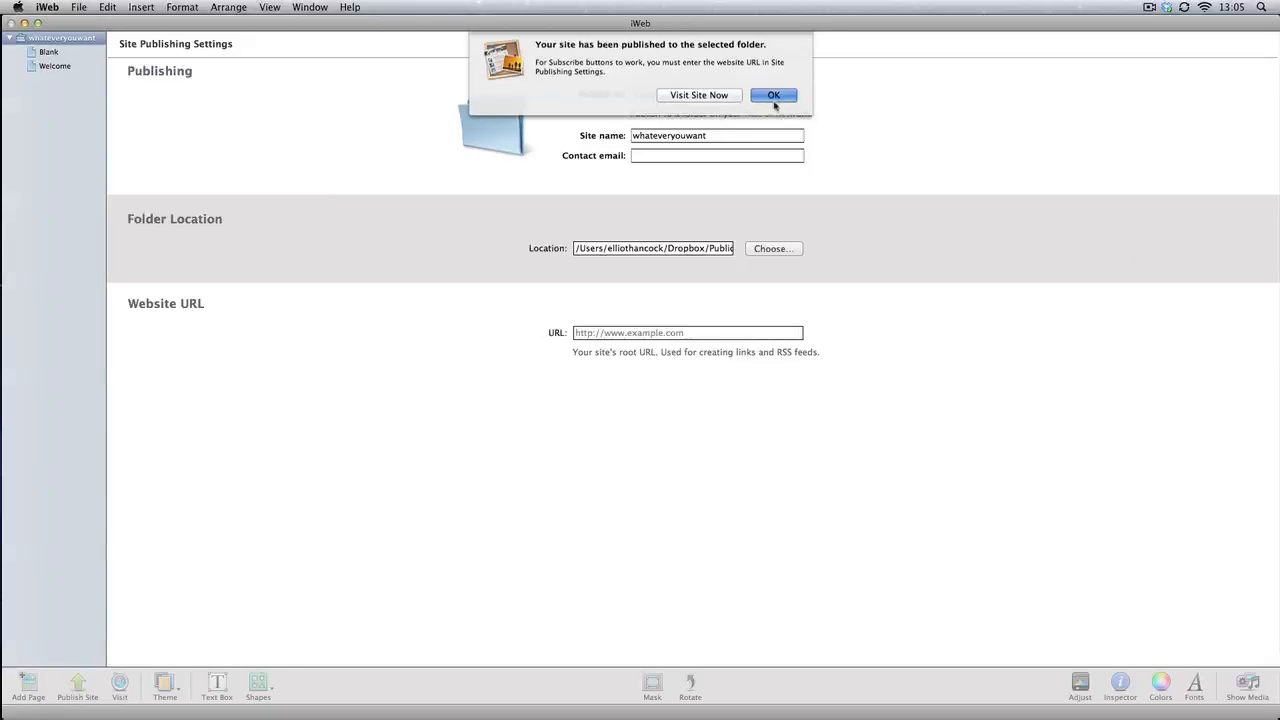
{"action": "left_click", "coordinate": [24, 22]}
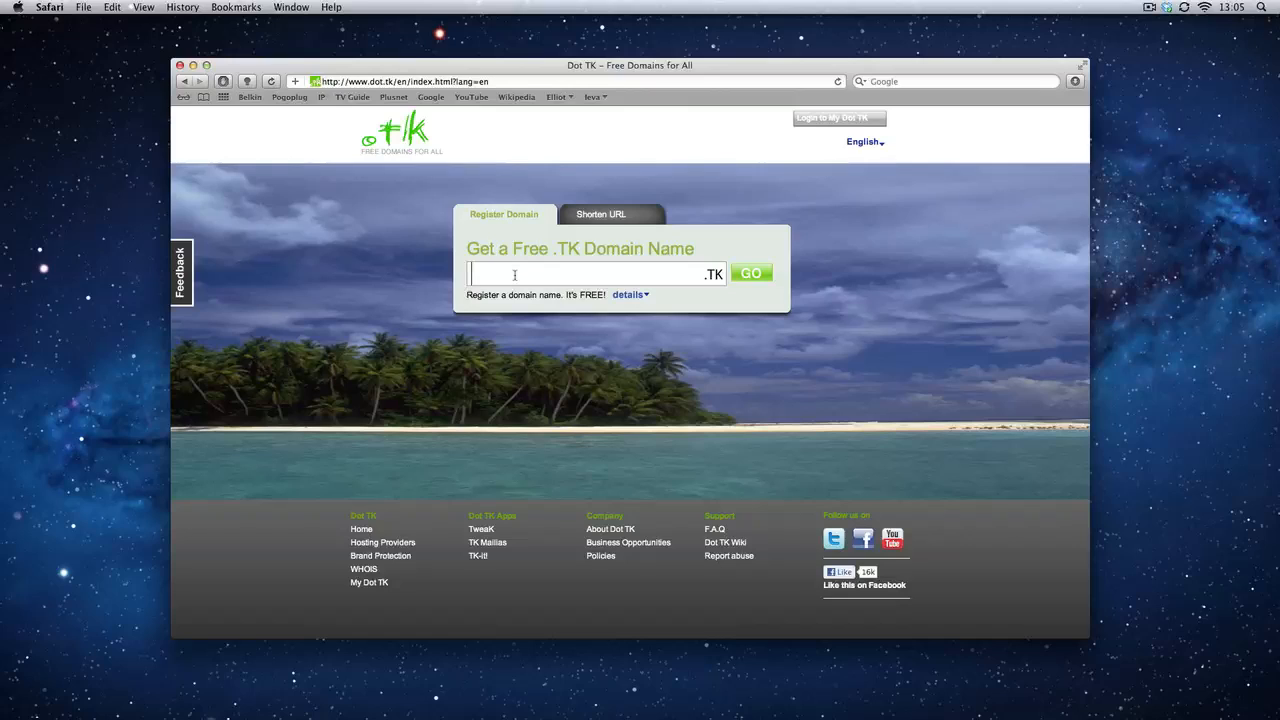
On the Dot TK site in Safari, submit "whateveryouwant" as the free .TK domain name to register
{"action": "type", "text": "whateveryo"}
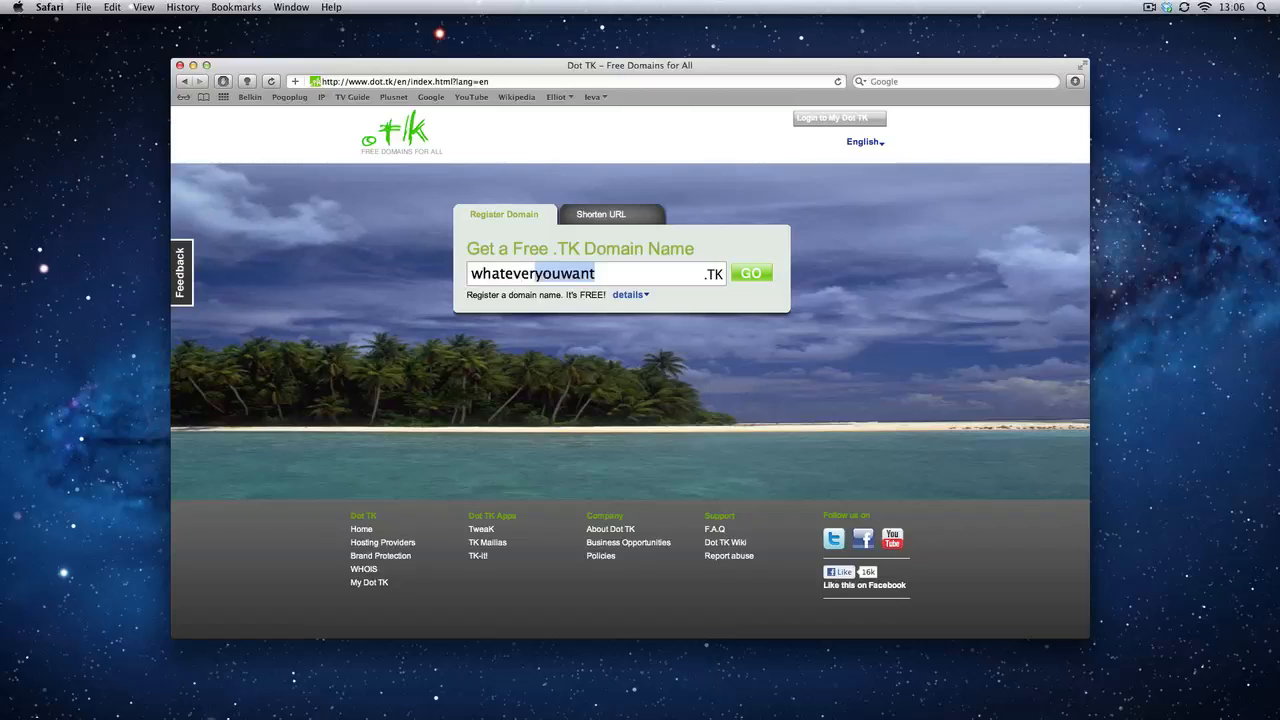
{"action": "type", "text": "uwant"}
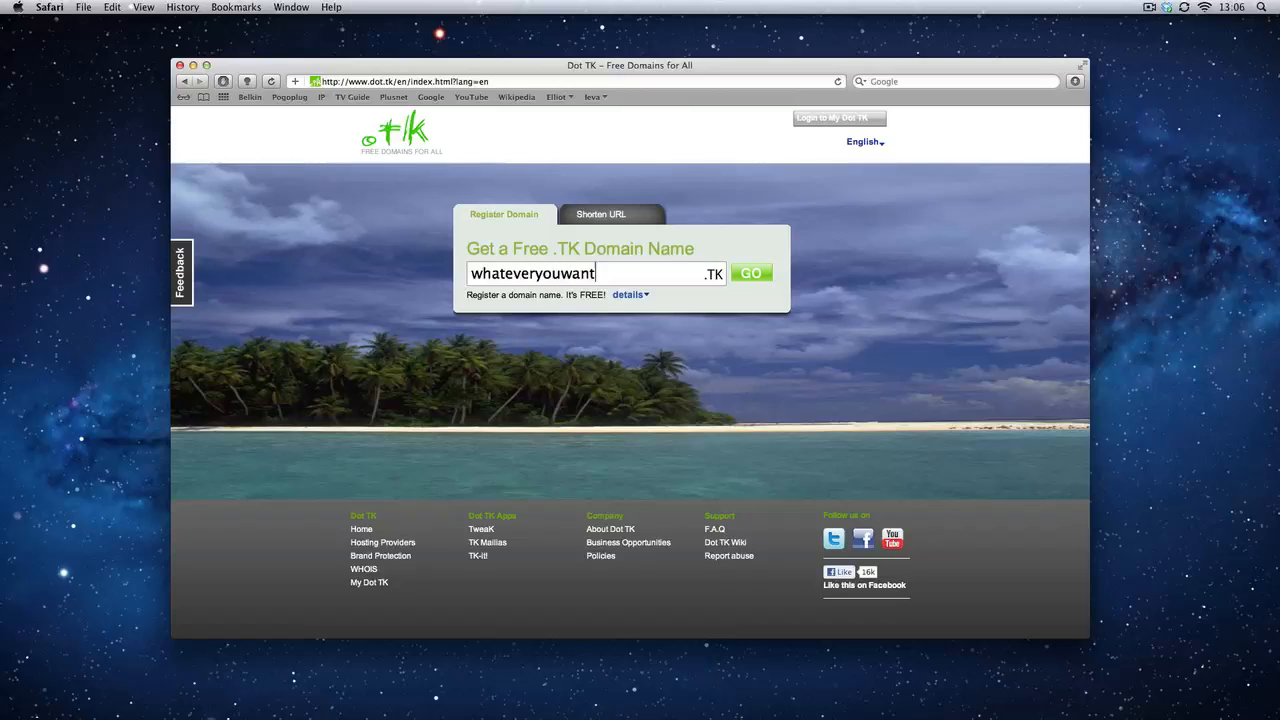
{"action": "left_click", "coordinate": [752, 274]}
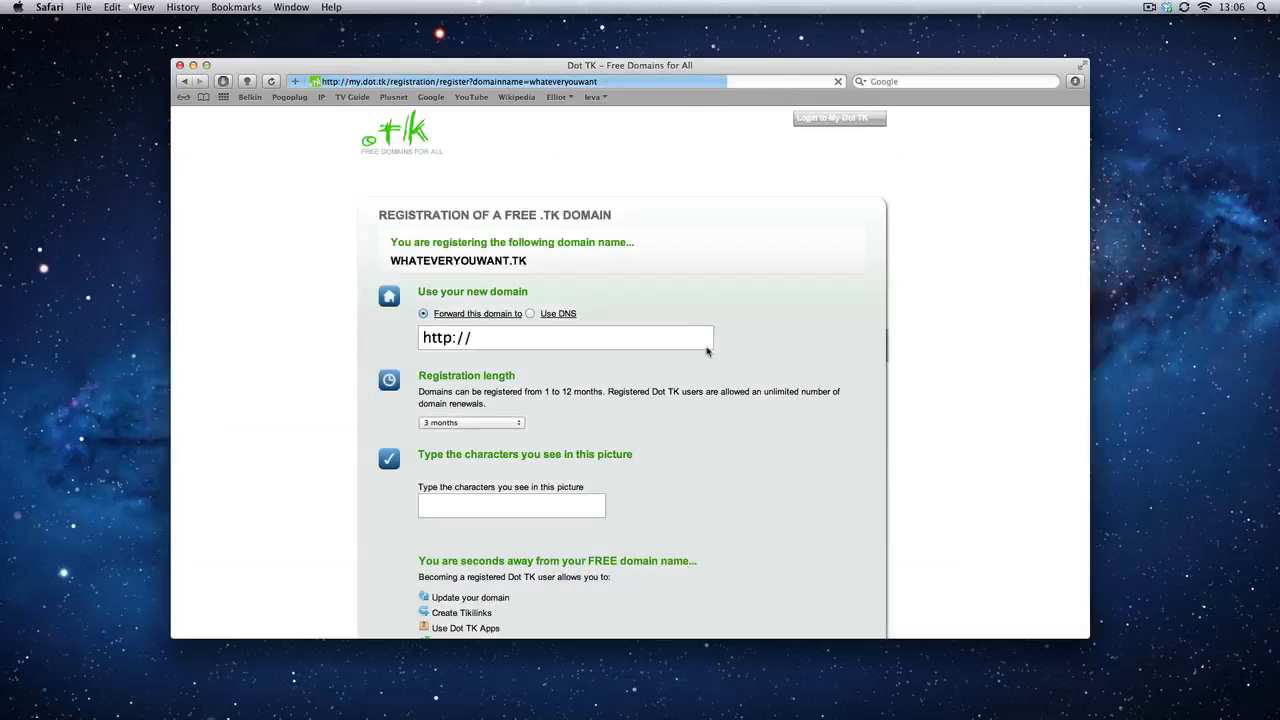
Examine the requested domain name and the domain forwarding section of the .TK registration form
{"action": "scroll", "coordinate": [669, 333], "scroll_direction": "down", "scroll_amount": 1}
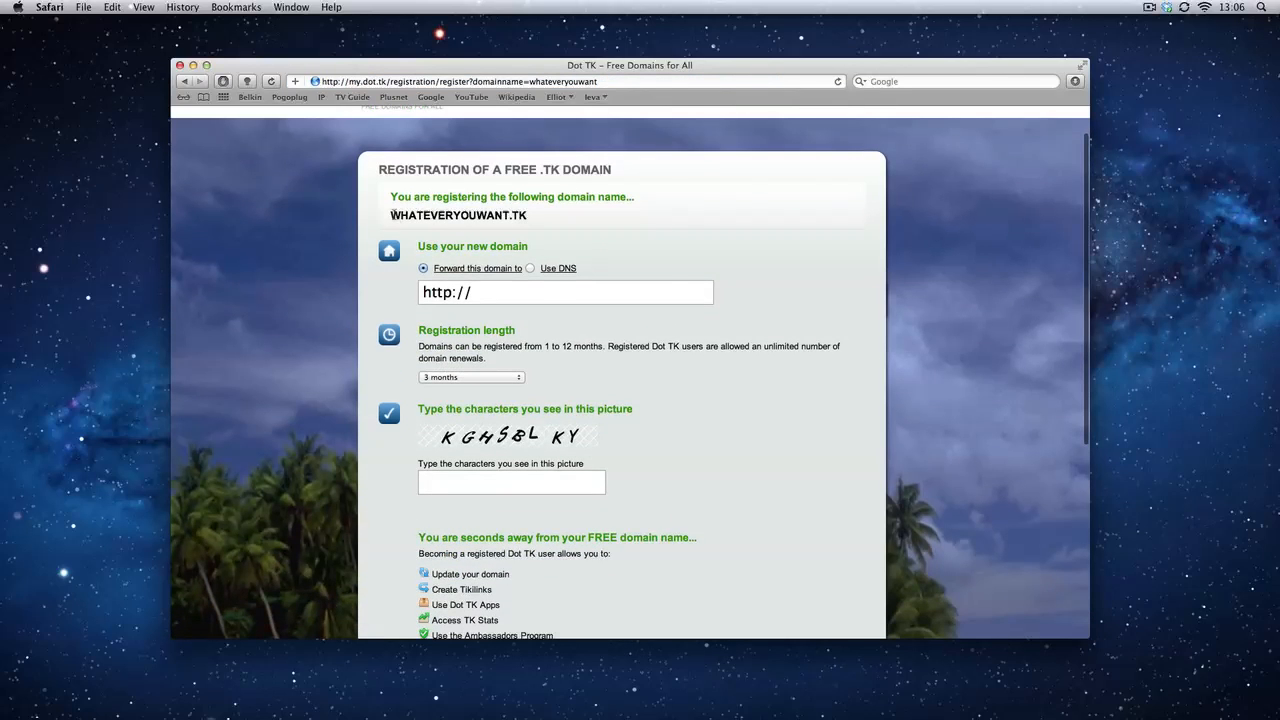
{"action": "left_click_drag", "start_coordinate": [392, 215], "coordinate": [534, 217]}
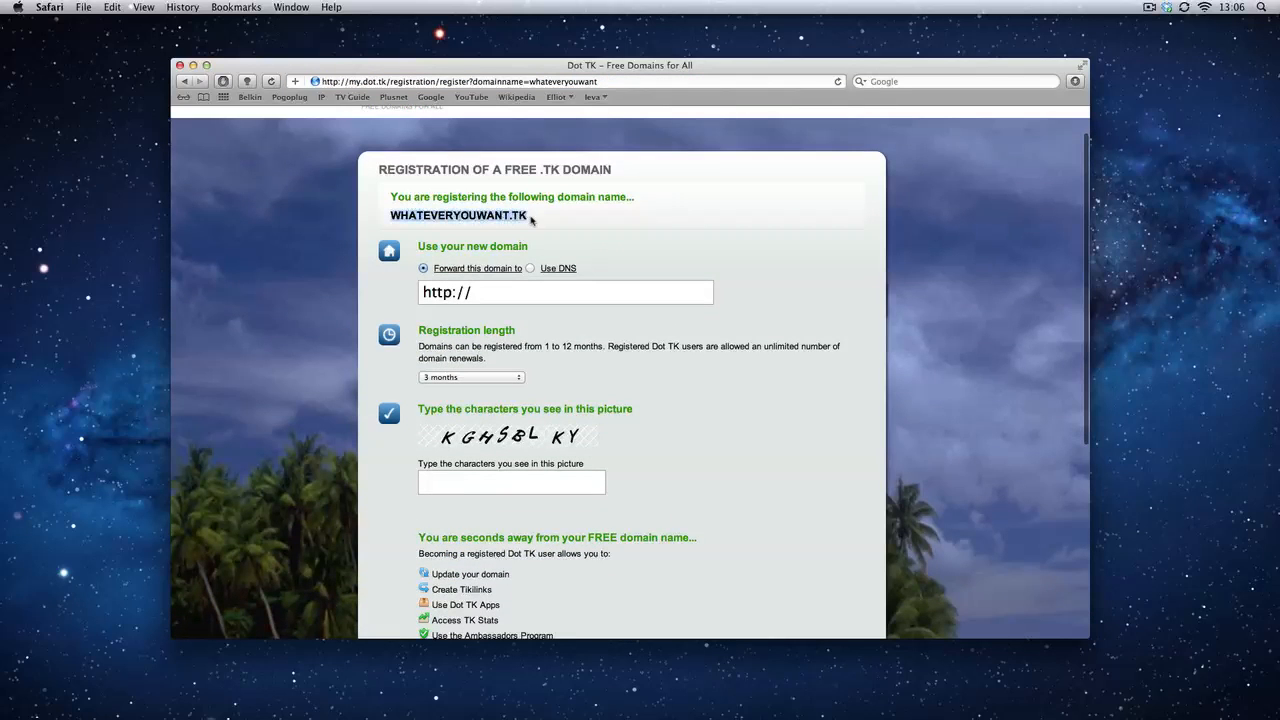
{"action": "left_click", "coordinate": [533, 220]}
{"action": "scroll", "coordinate": [478, 273], "scroll_direction": "down", "scroll_amount": 1}
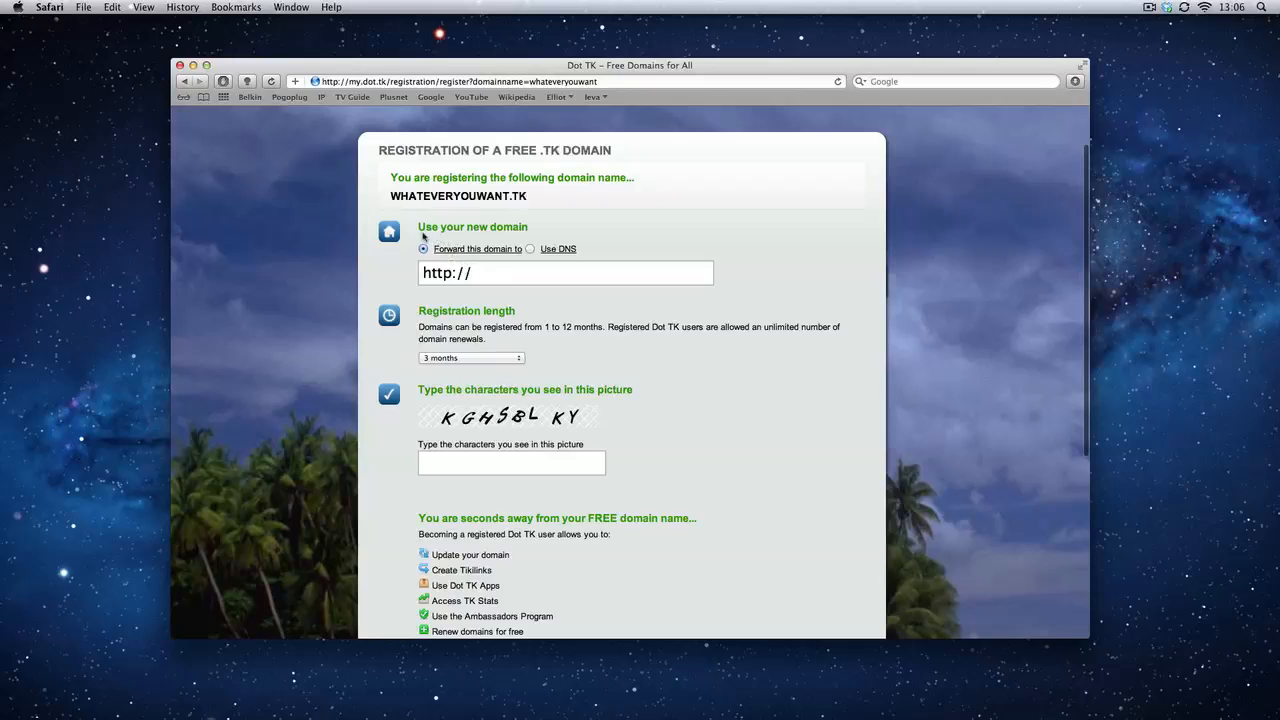
{"action": "left_click_drag", "start_coordinate": [421, 228], "coordinate": [522, 231]}
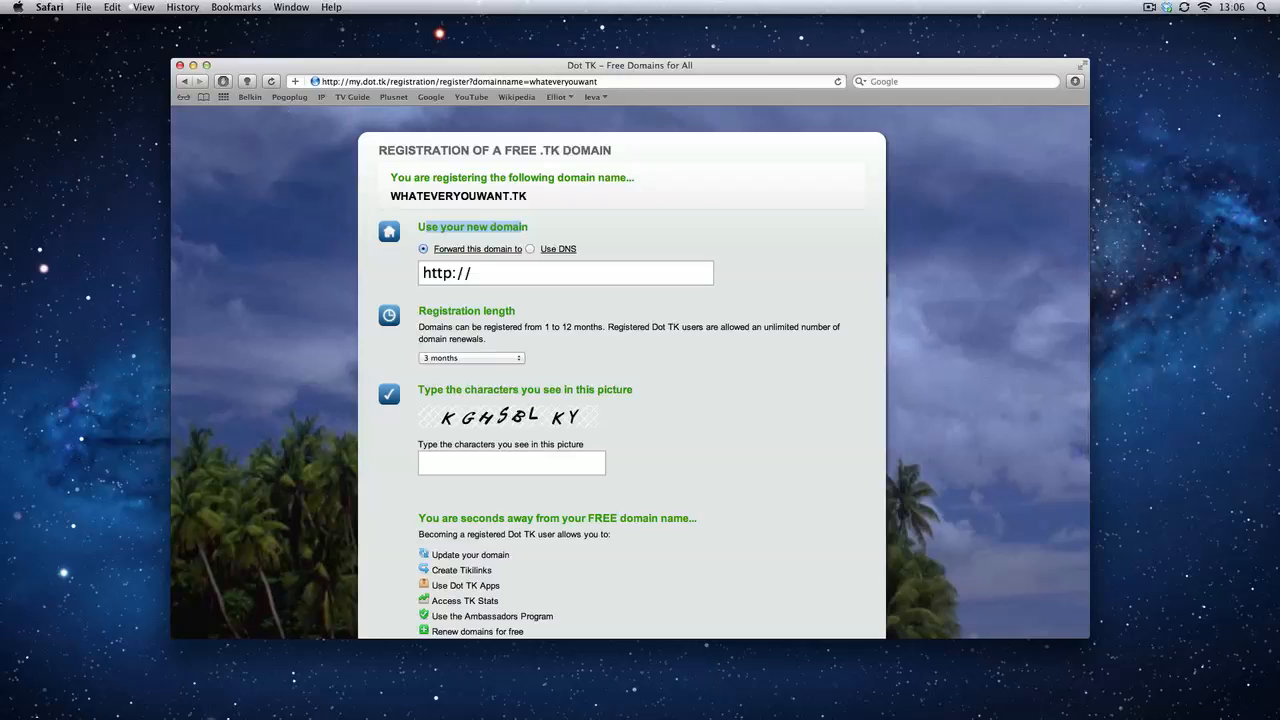
Switch to Finder and open the "my website" folder inside Dropbox's Public folder
{"action": "key", "text": "super+Tab"}
{"action": "left_click_drag", "start_coordinate": [715, 172], "coordinate": [637, 203]}
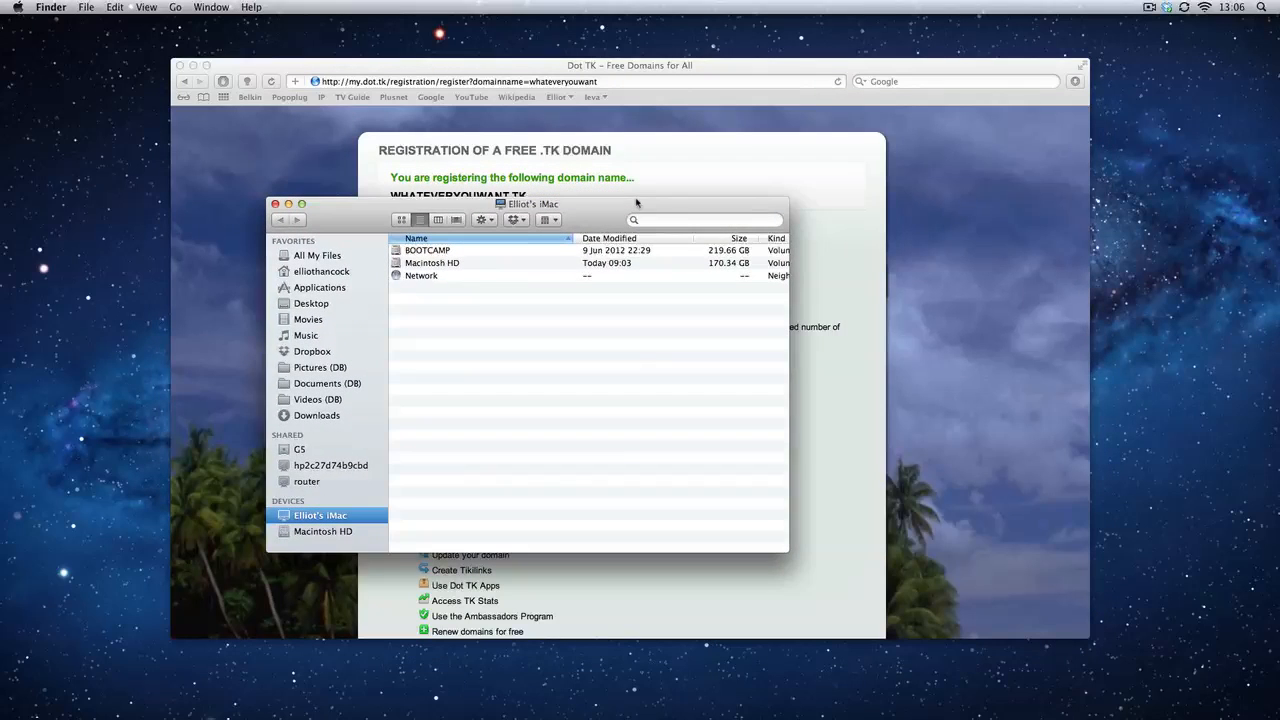
{"action": "left_click", "coordinate": [296, 352]}
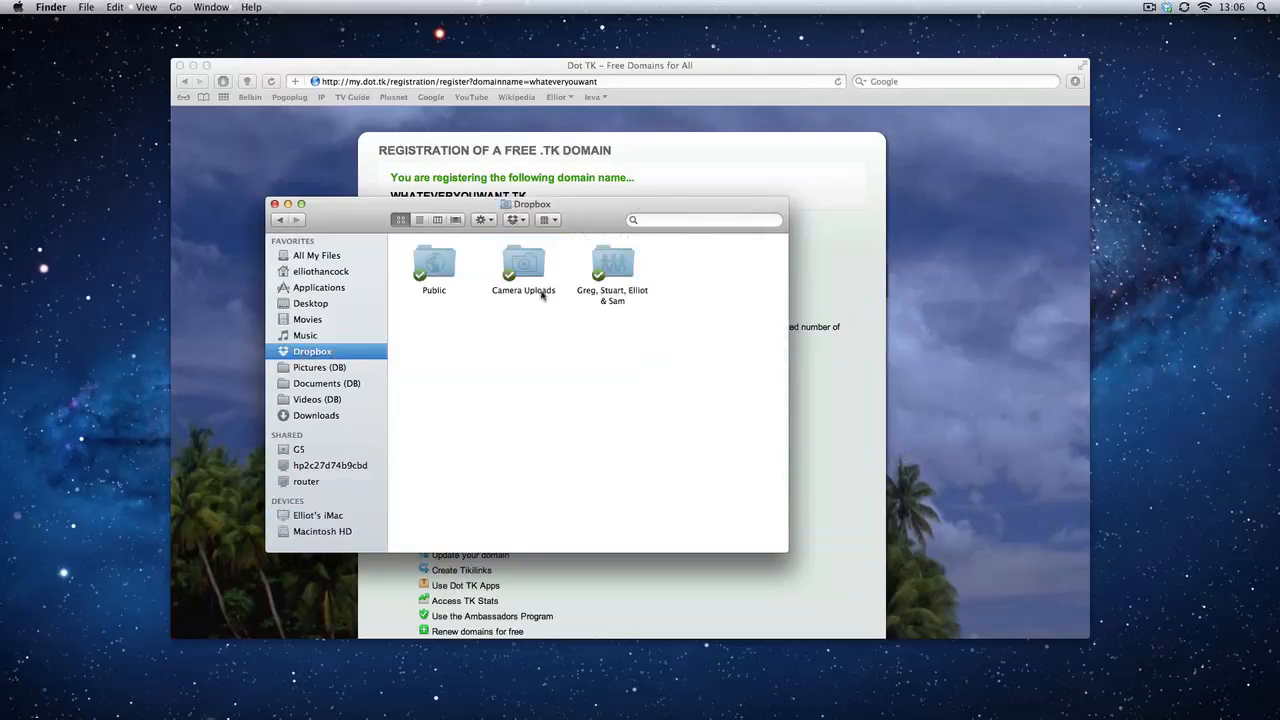
{"action": "double_click", "coordinate": [435, 263]}
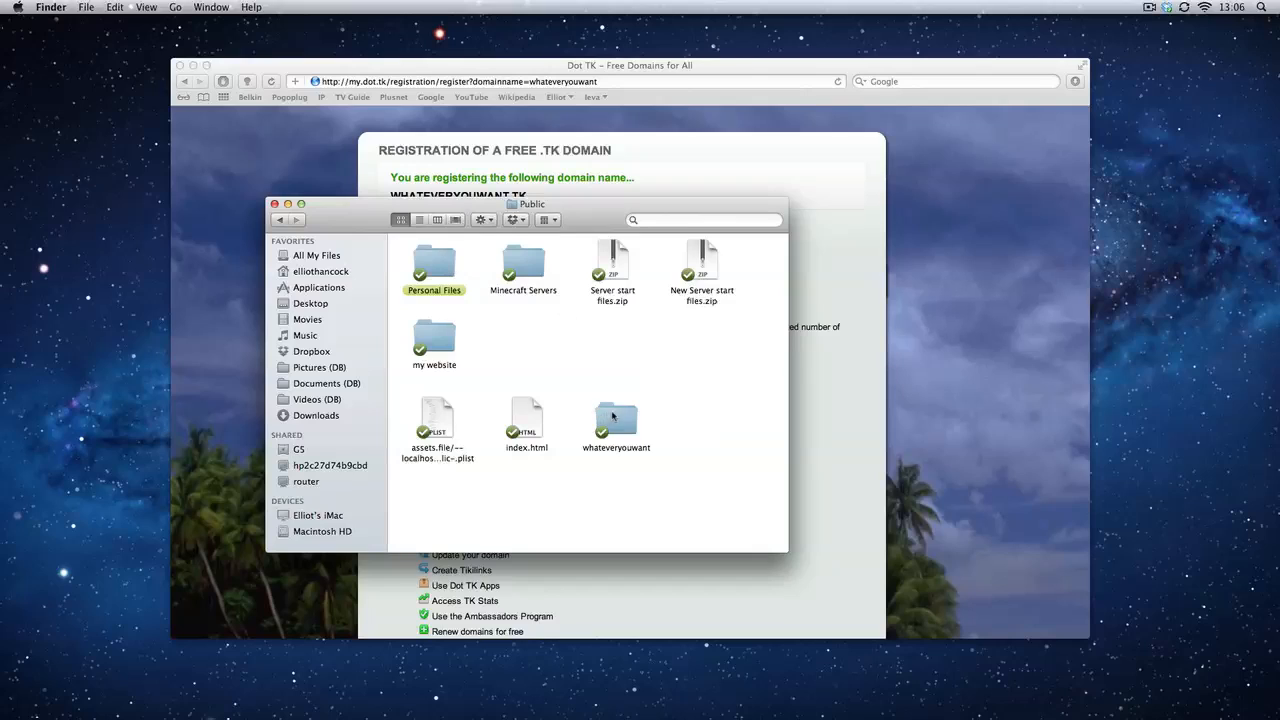
{"action": "left_click", "coordinate": [436, 342]}
{"action": "double_click", "coordinate": [436, 342]}
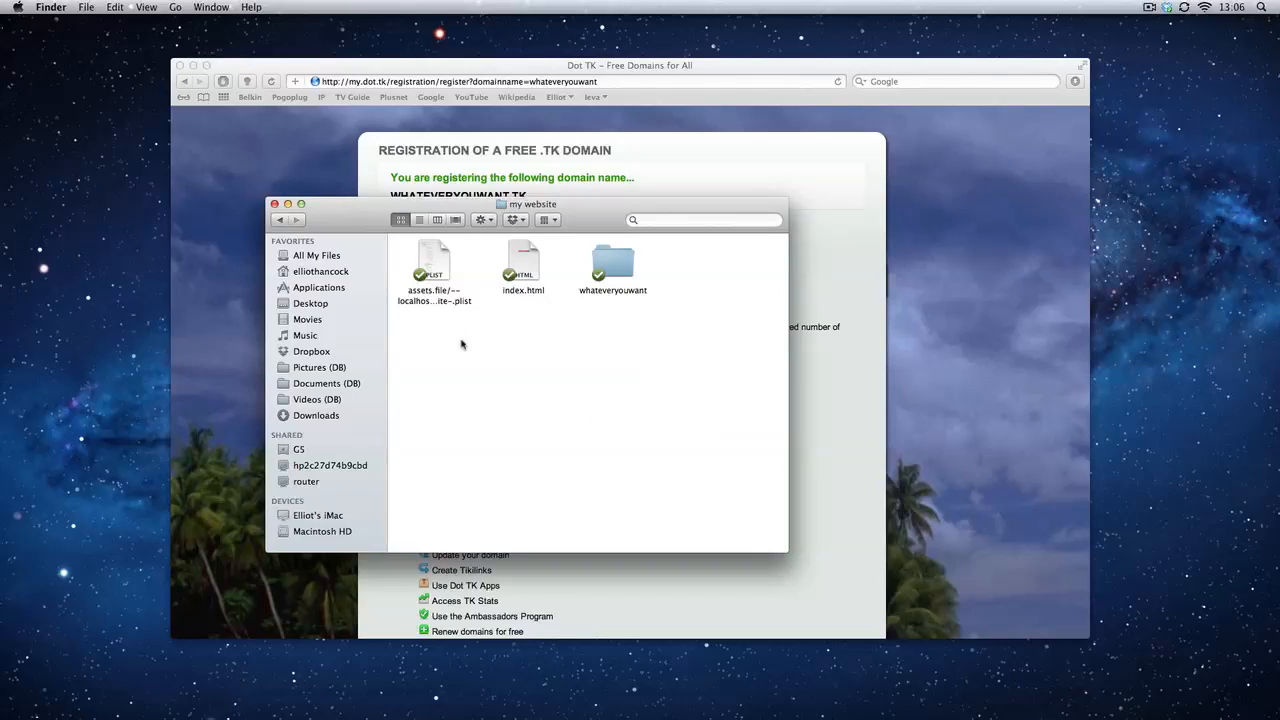
Copy the Dropbox public link of index.html in the "my website" folder
{"action": "left_click_drag", "start_coordinate": [430, 334], "coordinate": [617, 337]}
{"action": "left_click_drag", "start_coordinate": [507, 303], "coordinate": [539, 304]}
{"action": "left_click", "coordinate": [523, 272]}
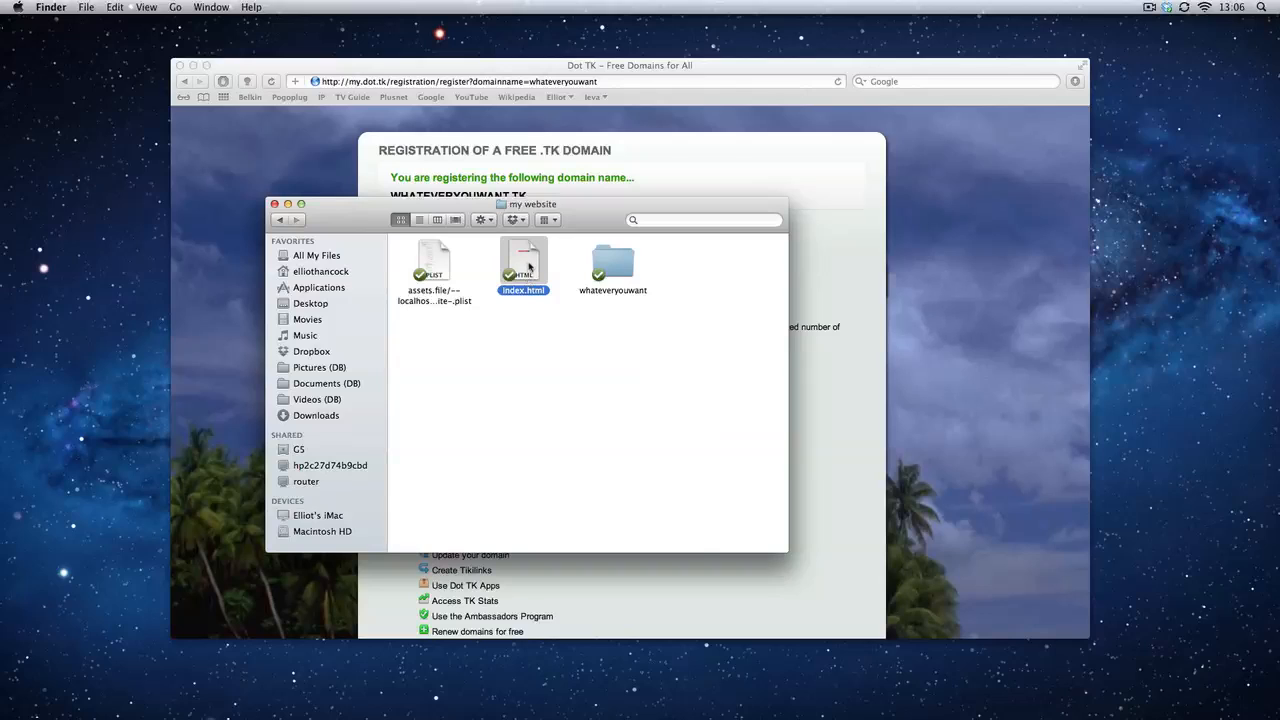
{"action": "right_click", "coordinate": [529, 266]}
{"action": "mouse_move", "coordinate": [579, 304]}
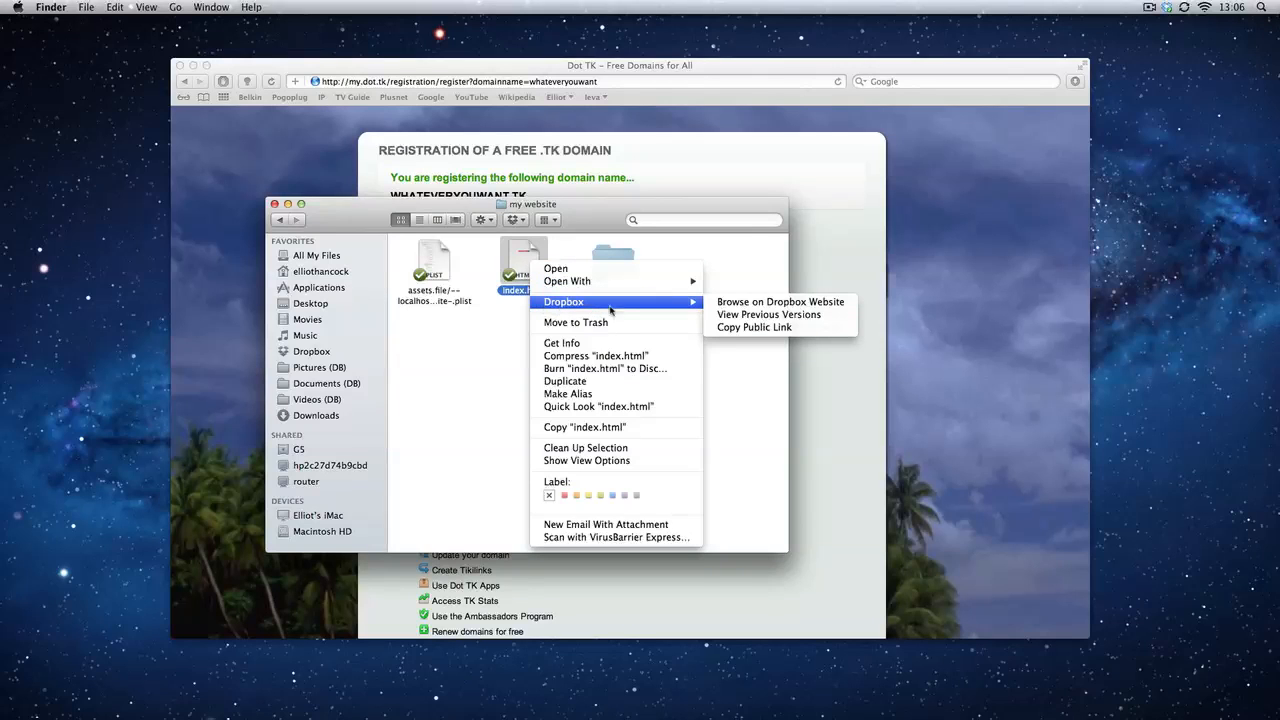
{"action": "left_click", "coordinate": [751, 335]}
Switch to Safari and replace the domain's forwarding address with the copied public link to index.html
{"action": "left_click", "coordinate": [887, 146]}
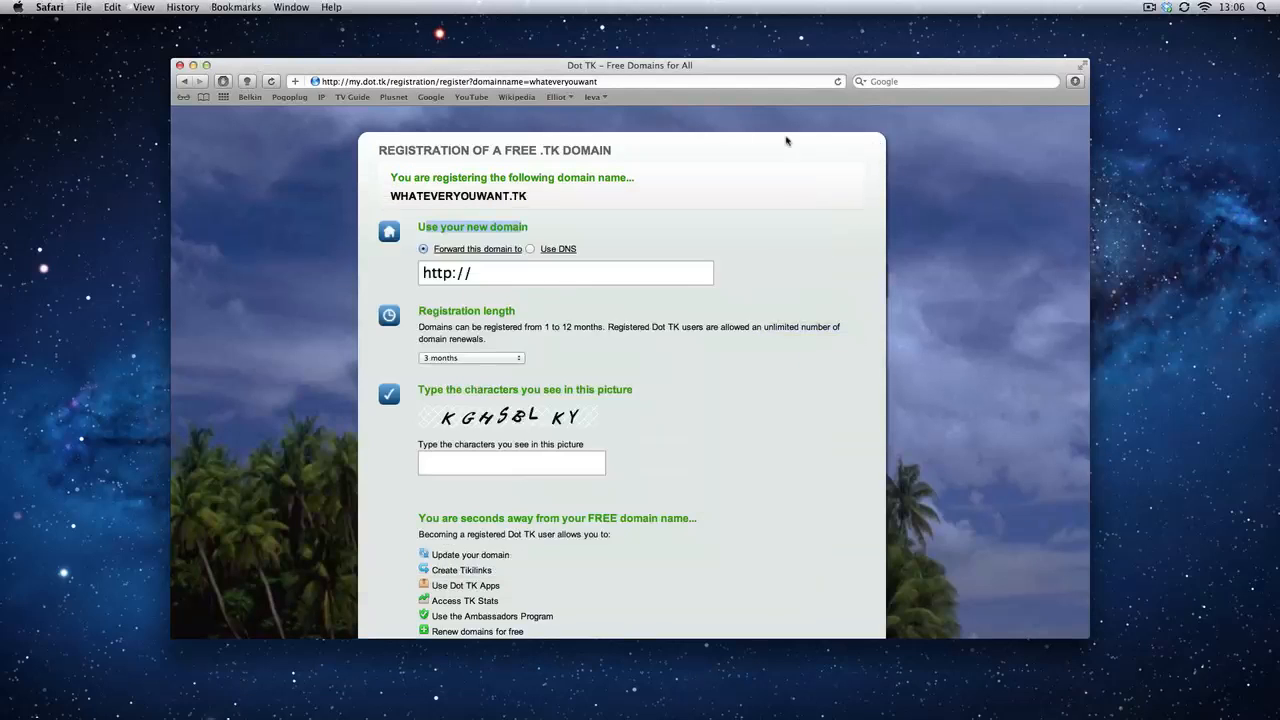
{"action": "left_click_drag", "start_coordinate": [478, 272], "coordinate": [410, 276]}
{"action": "key", "text": "BackSpace"}
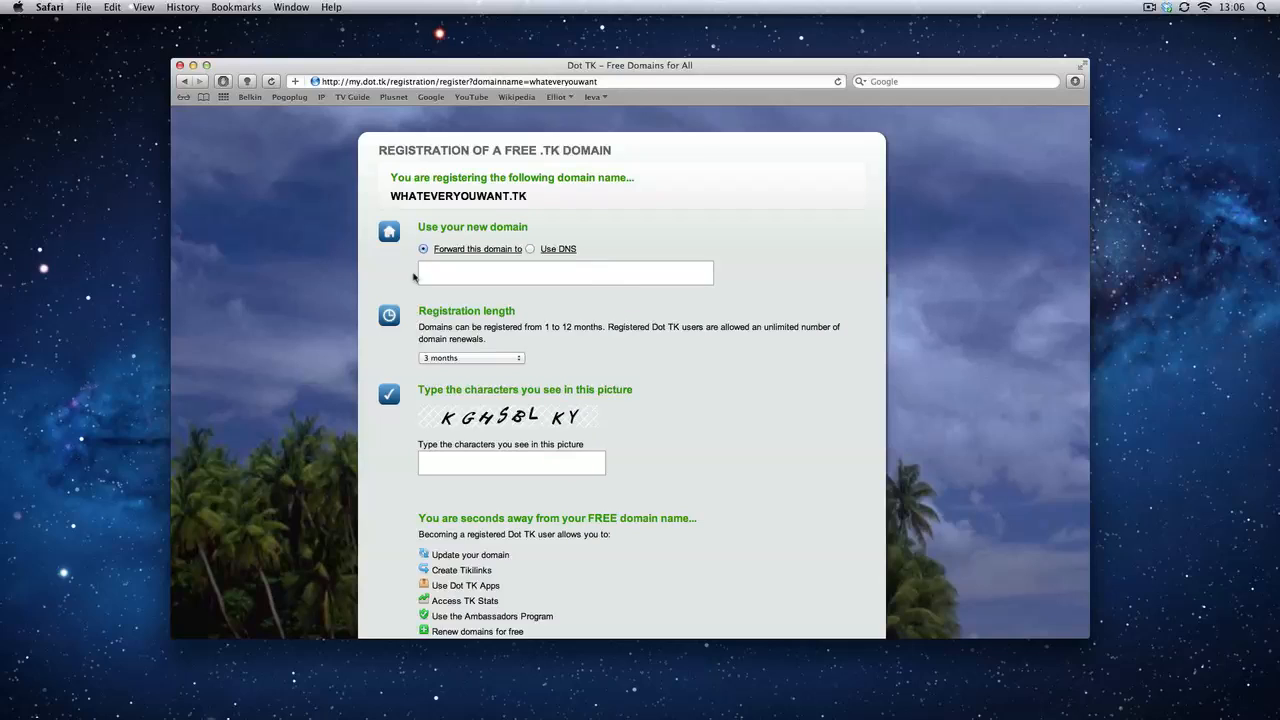
{"action": "key", "text": "super+v"}
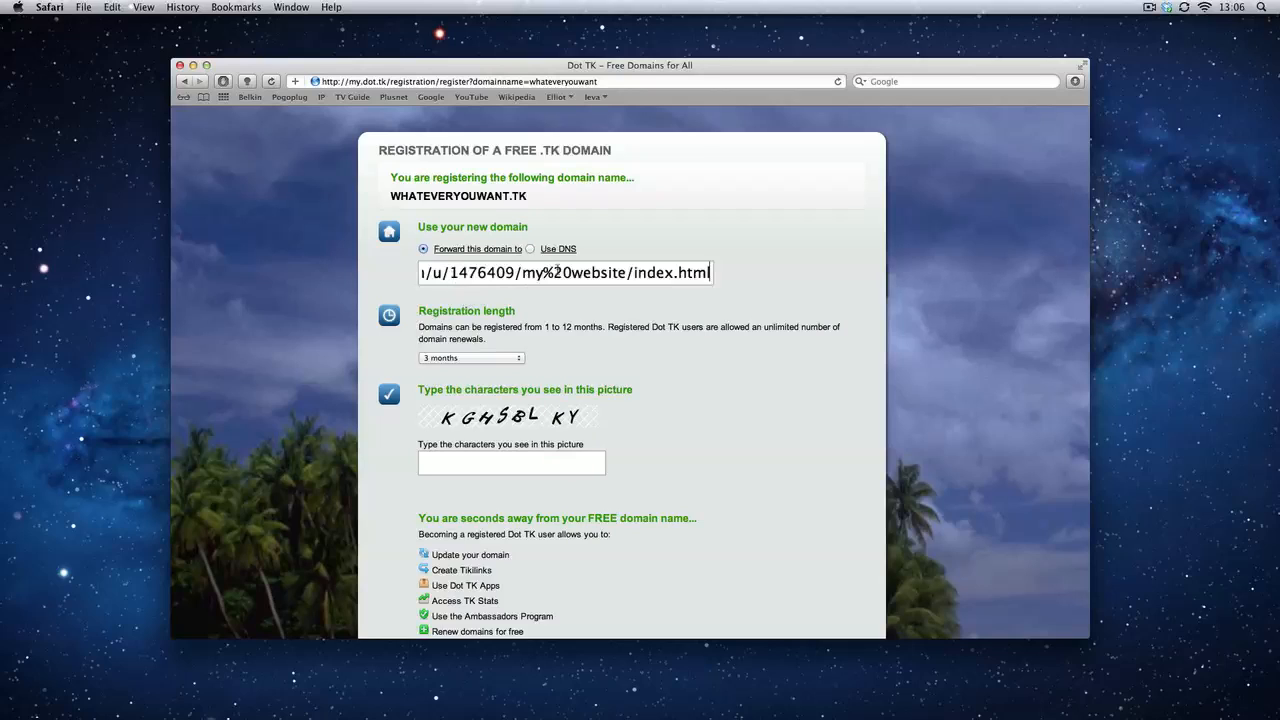
Examine the pasted forwarding address back to its beginning, including the https prefix
{"action": "key", "text": "Left"}
{"action": "key", "text": "Left"}
{"action": "key", "text": "Left"}
{"action": "key", "text": "Left"}
{"action": "key", "text": "Left"}
{"action": "key", "text": "Left"}
{"action": "key", "text": "Left"}
{"action": "key", "text": "Left"}
{"action": "key", "text": "Left"}
{"action": "key", "text": "Left"}
{"action": "key", "text": "Left"}
{"action": "key", "text": "Left"}
{"action": "key", "text": "Left"}
{"action": "key", "text": "Left"}
{"action": "key", "text": "Left"}
{"action": "key", "text": "Left"}
{"action": "key", "text": "Left"}
{"action": "key", "text": "Left"}
{"action": "key", "text": "Left"}
{"action": "key", "text": "Left"}
{"action": "key", "text": "Left"}
{"action": "key", "text": "Left"}
{"action": "key", "text": "Left"}
{"action": "key", "text": "Left"}
{"action": "key", "text": "Left"}
{"action": "key", "text": "Left"}
{"action": "key", "text": "Left"}
{"action": "key", "text": "Left"}
{"action": "key", "text": "Left"}
{"action": "key", "text": "Left"}
{"action": "key", "text": "Left"}
{"action": "key", "text": "Left"}
{"action": "key", "text": "Left"}
{"action": "key", "text": "Left"}
{"action": "key", "text": "Left"}
{"action": "key", "text": "Left"}
{"action": "key", "text": "Left"}
{"action": "key", "text": "Left"}
{"action": "key", "text": "Left"}
{"action": "key", "text": "Left"}
{"action": "key", "text": "Left"}
{"action": "key", "text": "Left"}
{"action": "key", "text": "Left"}
{"action": "key", "text": "Left"}
{"action": "key", "text": "Left"}
{"action": "key", "text": "Left"}
{"action": "key", "text": "Left"}
{"action": "key", "text": "Left"}
{"action": "key", "text": "Left"}
{"action": "key", "text": "Left"}
{"action": "key", "text": "Left"}
{"action": "key", "text": "Left"}
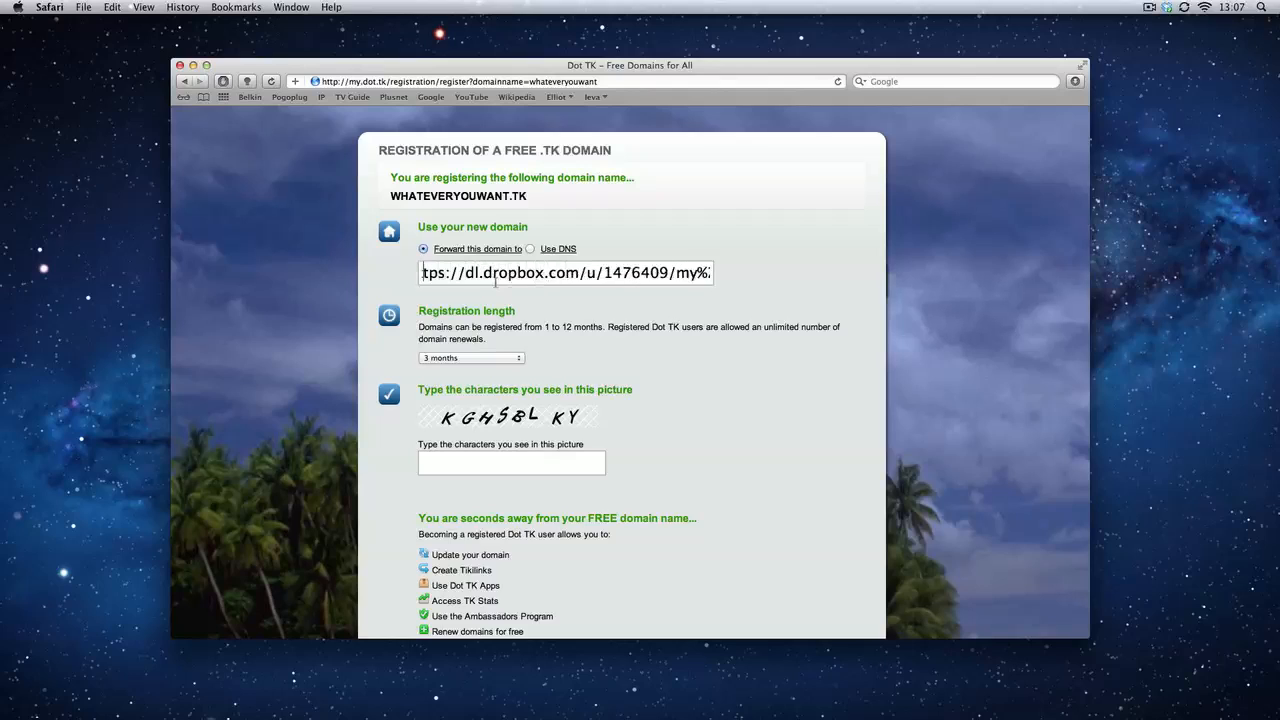
{"action": "key", "text": "Right"}
{"action": "key", "text": "Right"}
{"action": "key", "text": "Right"}
{"action": "key", "text": "Right"}
{"action": "key", "text": "Right"}
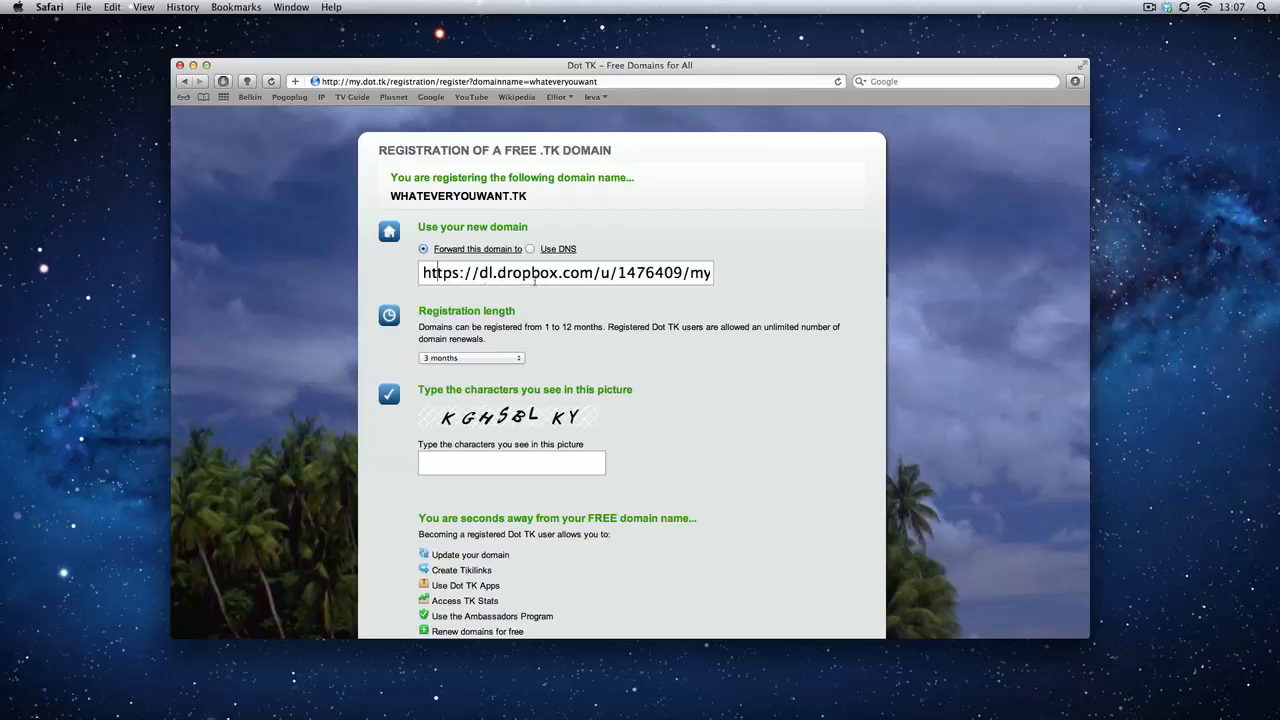
{"action": "key", "text": "Right"}
{"action": "key", "text": "Right"}
{"action": "key", "text": "Right"}
{"action": "key", "text": "Right"}
{"action": "key", "text": "Right"}
{"action": "key", "text": "Right"}
{"action": "key", "text": "Right"}
{"action": "key", "text": "Right"}
{"action": "key", "text": "Right"}
{"action": "key", "text": "Right"}
{"action": "key", "text": "Right"}
{"action": "key", "text": "Right"}
Examine the registration length choices, the picture characters field, the sign-up section and the domain name being registered
{"action": "left_click", "coordinate": [501, 359]}
{"action": "left_click", "coordinate": [691, 406]}
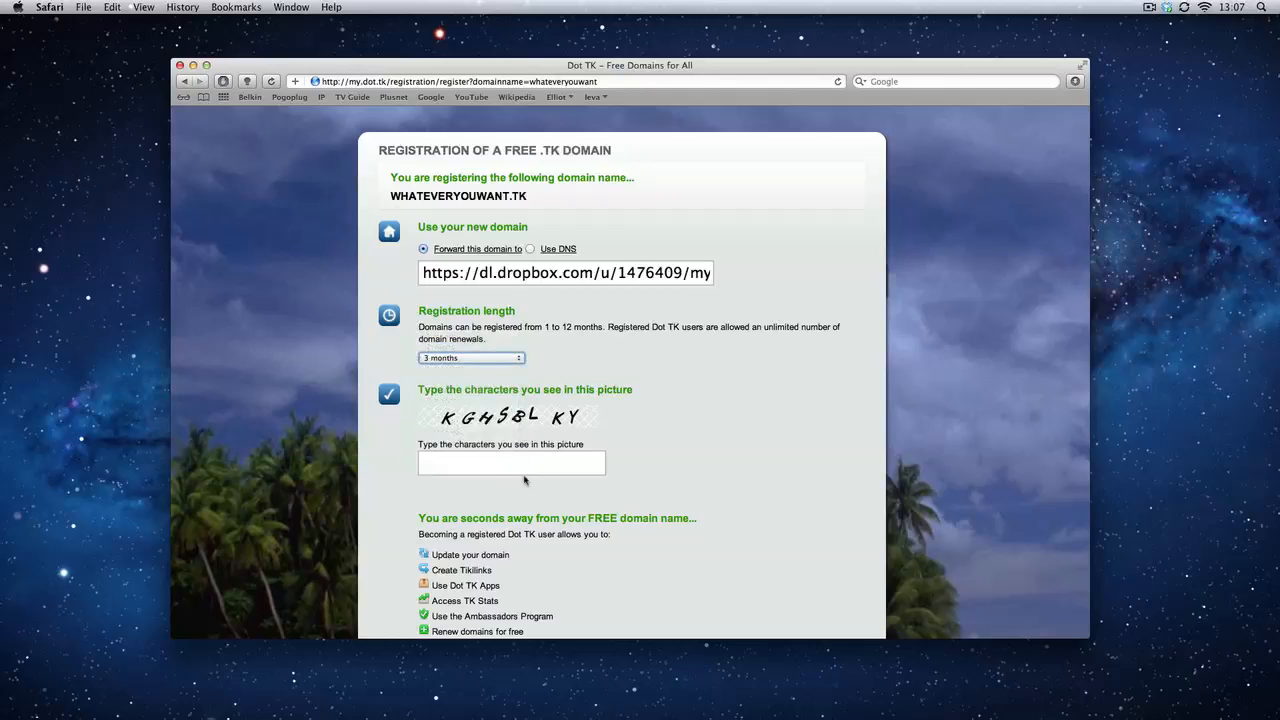
{"action": "scroll", "coordinate": [544, 428], "scroll_direction": "down", "scroll_amount": 3}
{"action": "scroll", "coordinate": [542, 427], "scroll_direction": "down", "scroll_amount": 1}
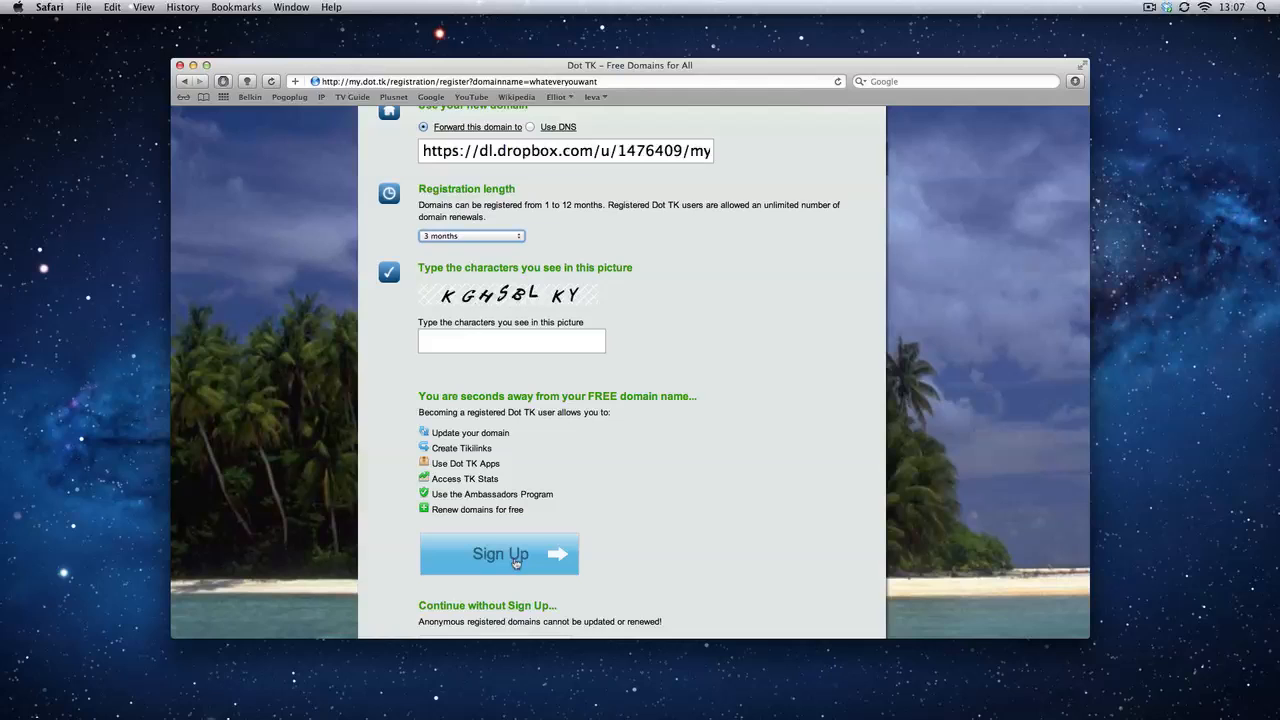
{"action": "scroll", "coordinate": [515, 563], "scroll_direction": "up", "scroll_amount": 2}
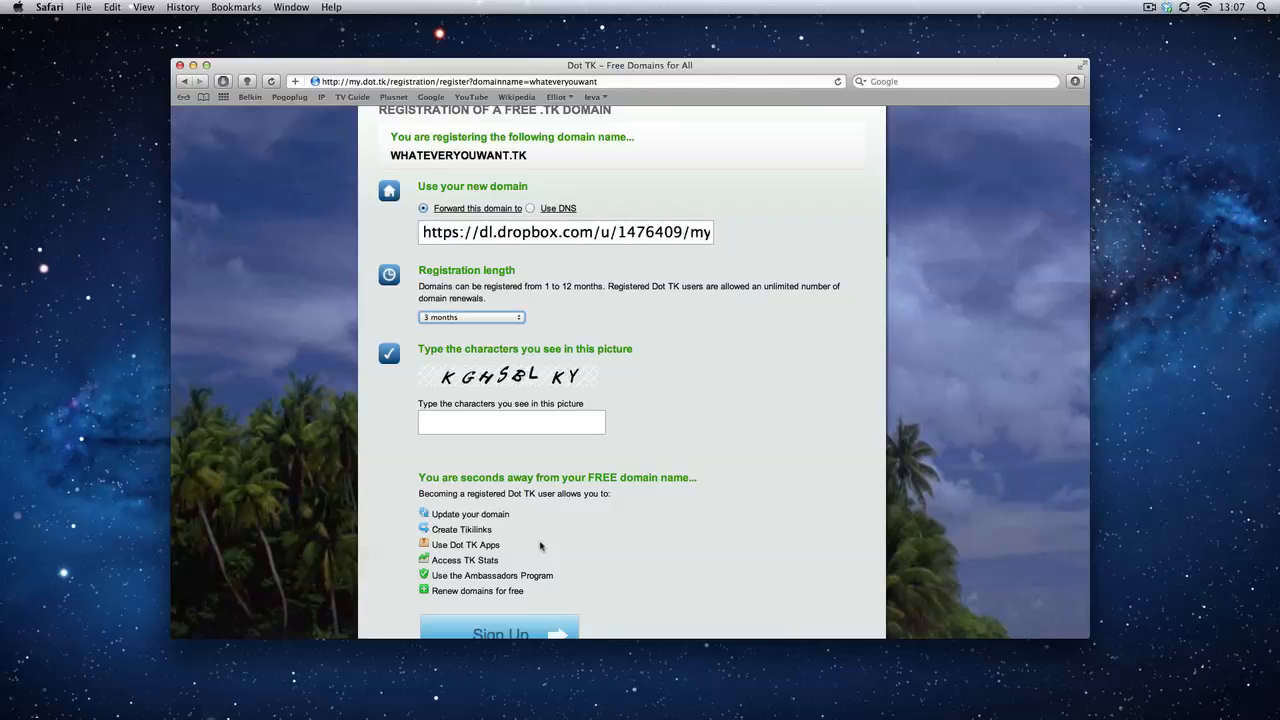
{"action": "scroll", "coordinate": [550, 385], "scroll_direction": "up", "scroll_amount": 5}
{"action": "left_click_drag", "start_coordinate": [530, 262], "coordinate": [389, 262]}
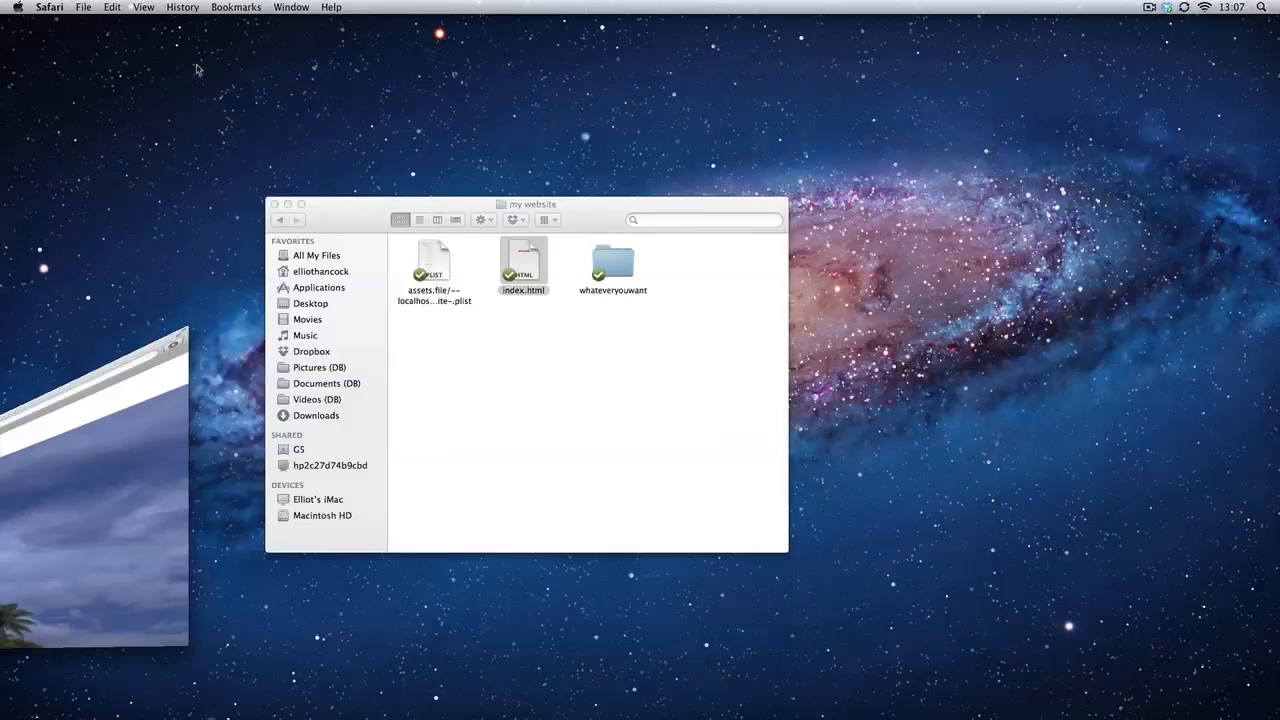
Switch to iWeb, visit the published site in the browser, and close that browser window
{"action": "left_click", "coordinate": [328, 200]}
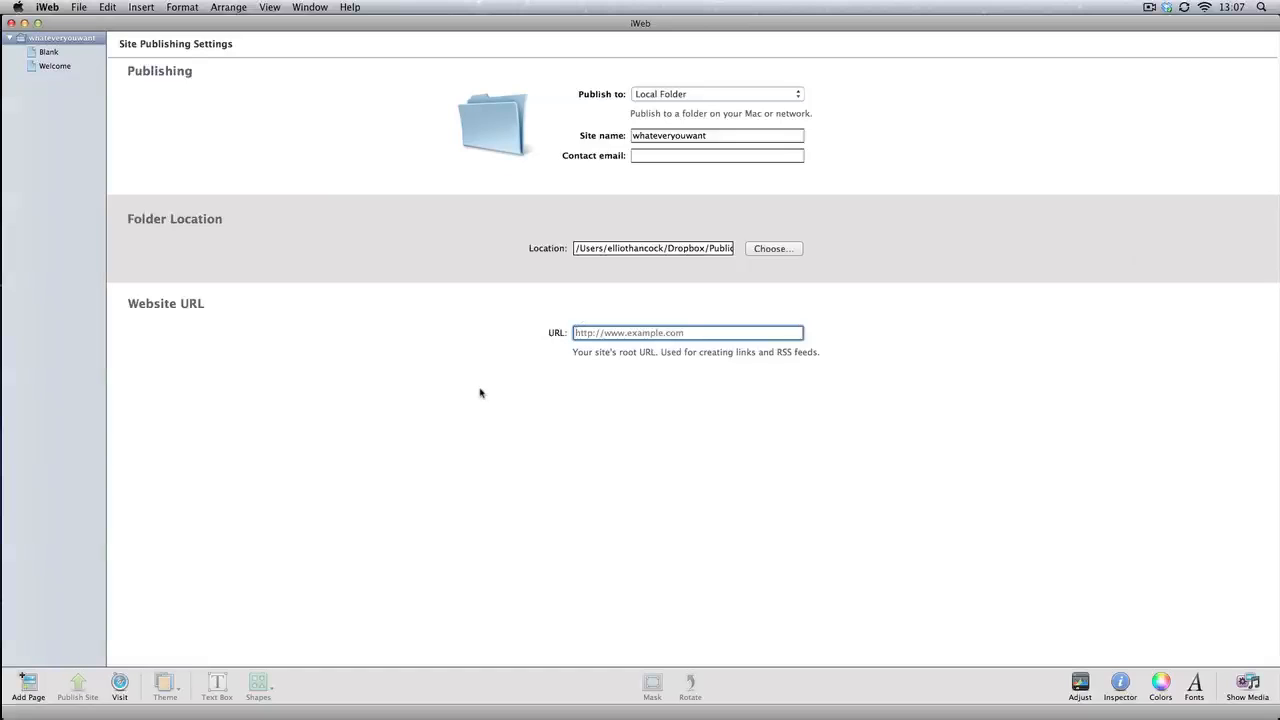
{"action": "left_click", "coordinate": [119, 683]}
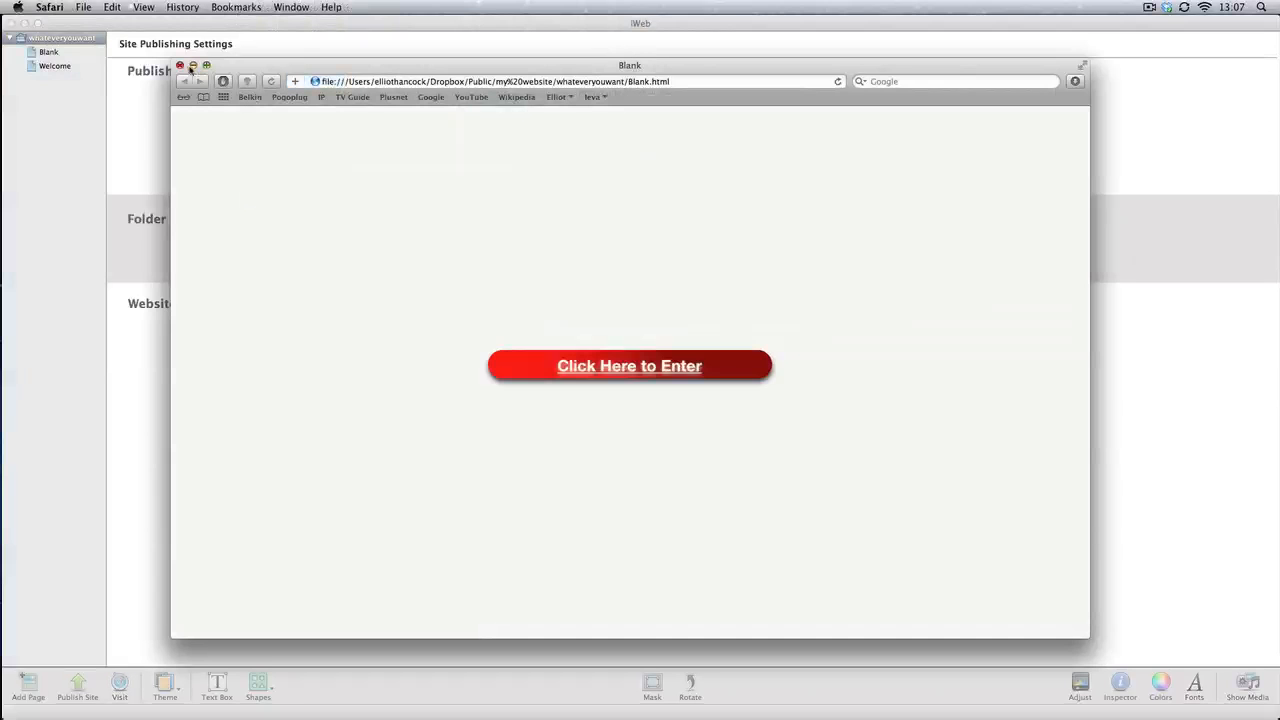
{"action": "left_click", "coordinate": [179, 67]}
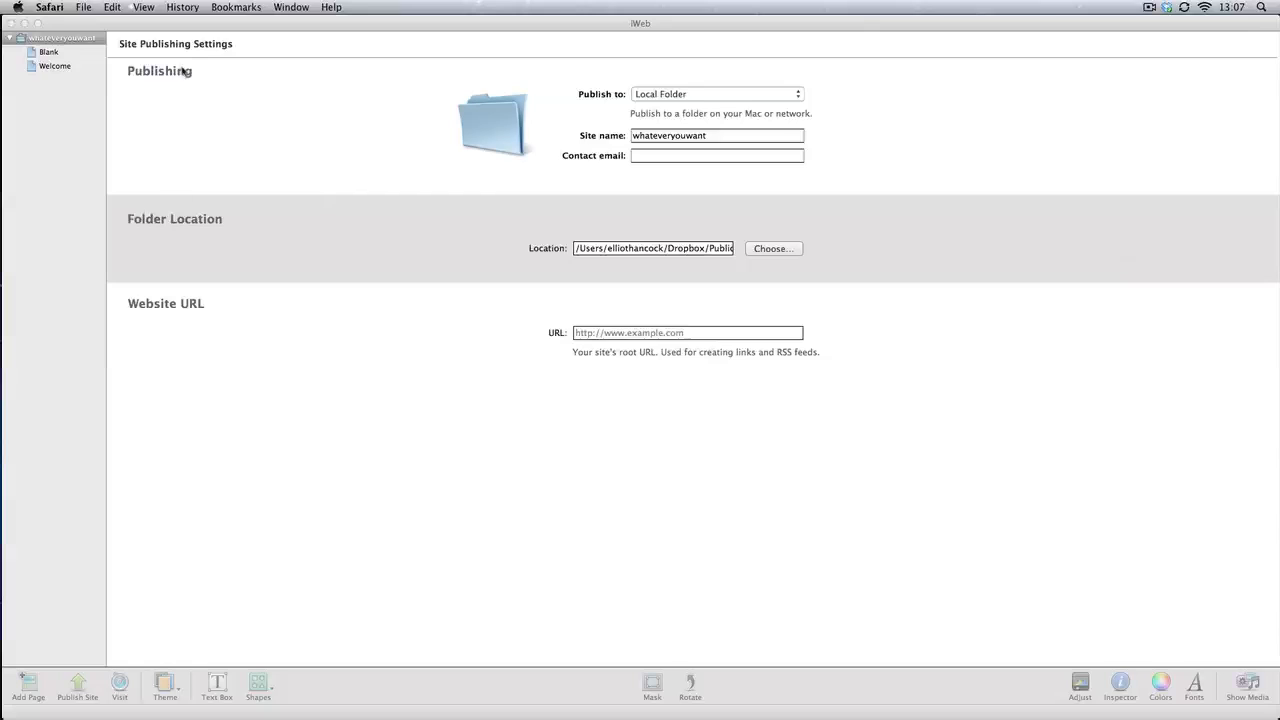
View the site's Blank page with the "Click Here to Enter" link in iWeb, and minimize the site editor
{"action": "left_click", "coordinate": [163, 591]}
{"action": "left_click", "coordinate": [12, 51]}
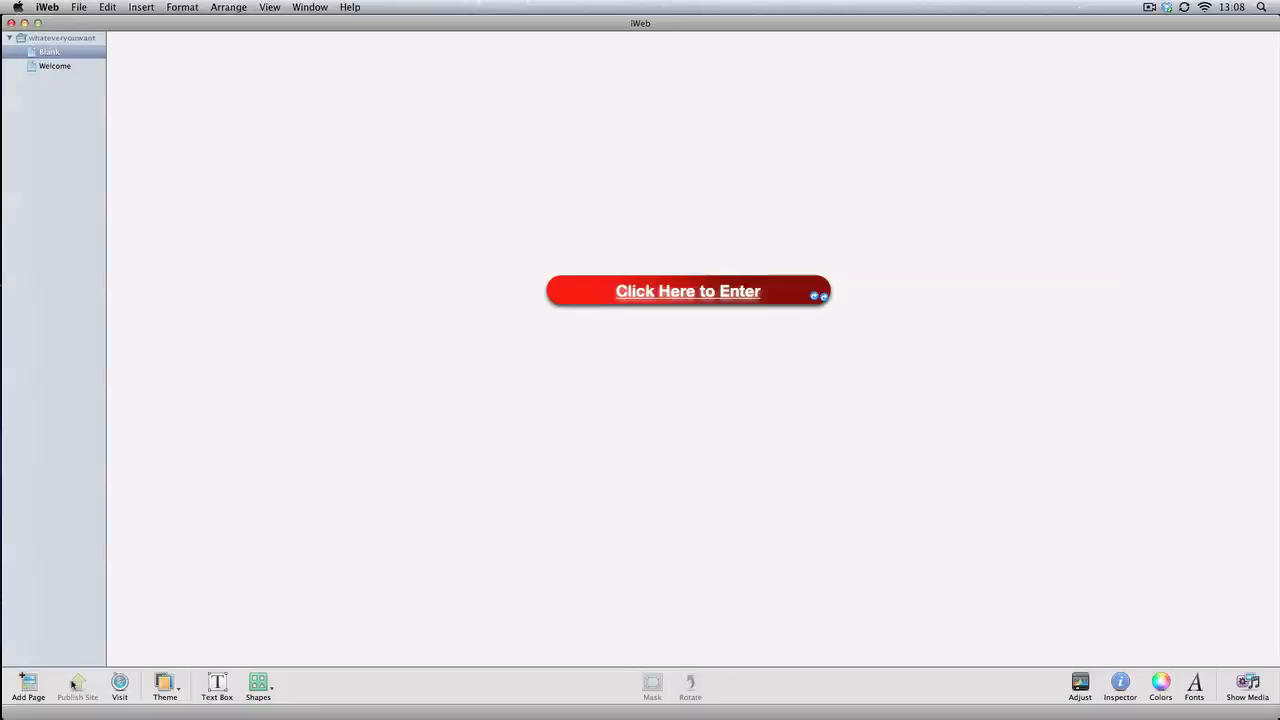
{"action": "left_click", "coordinate": [24, 23]}
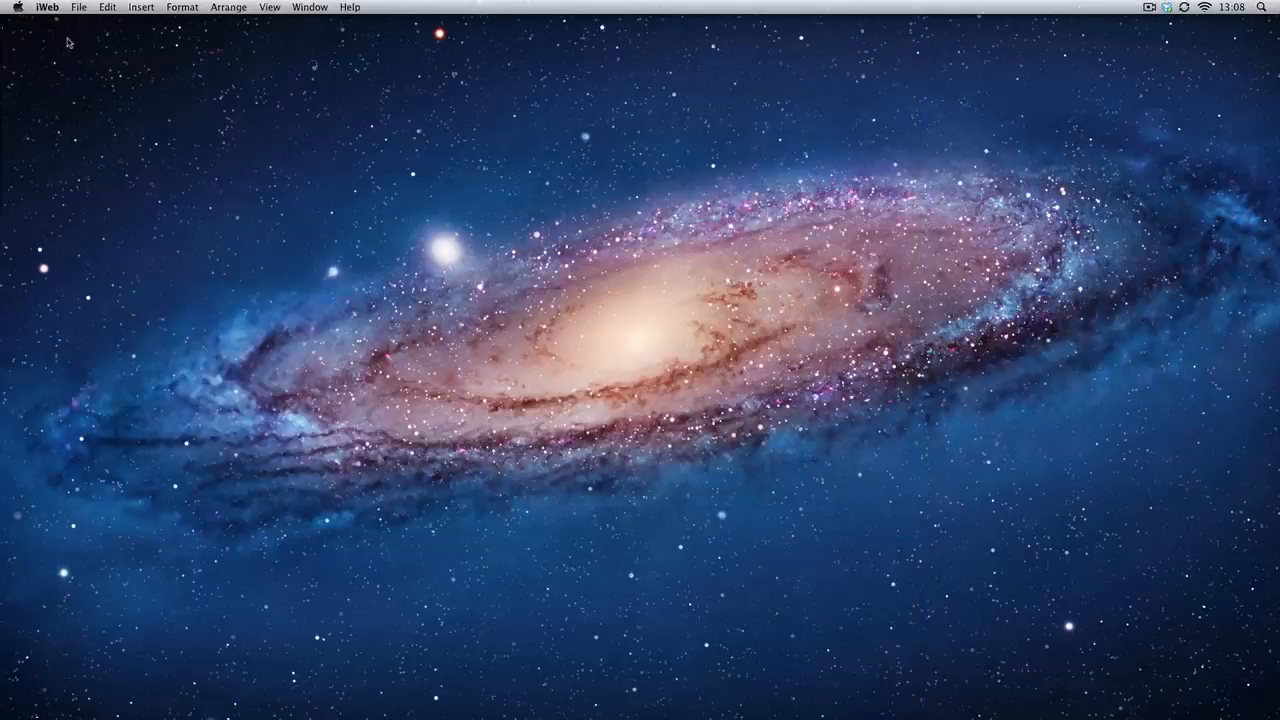